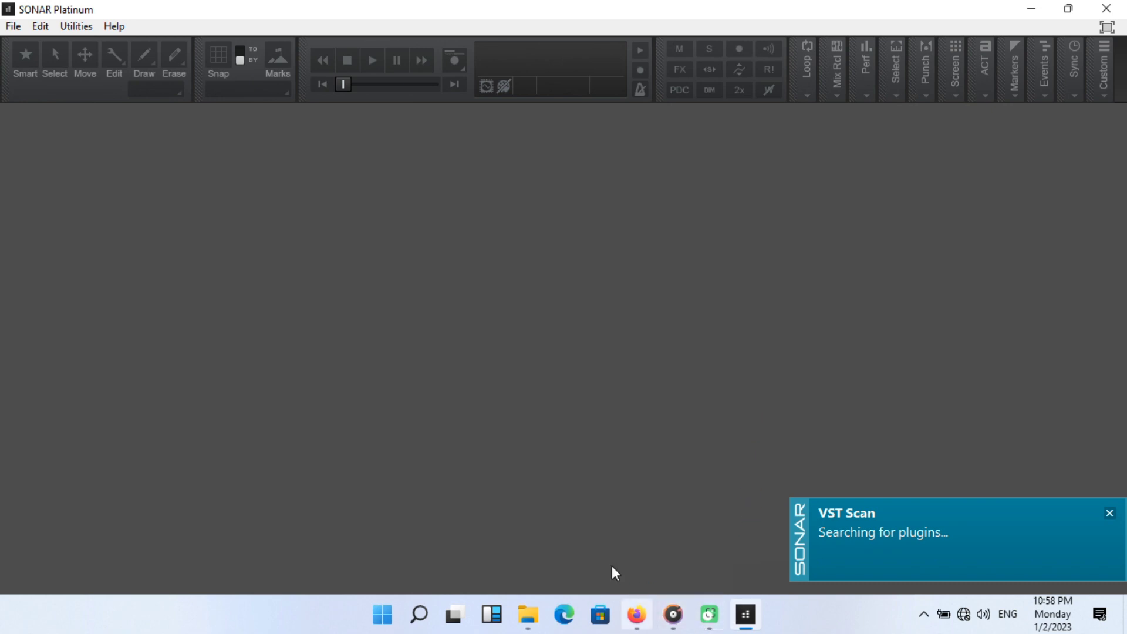
# Close the Firefox window showing the WinRAR download page
pyautogui.moveTo(633, 626)
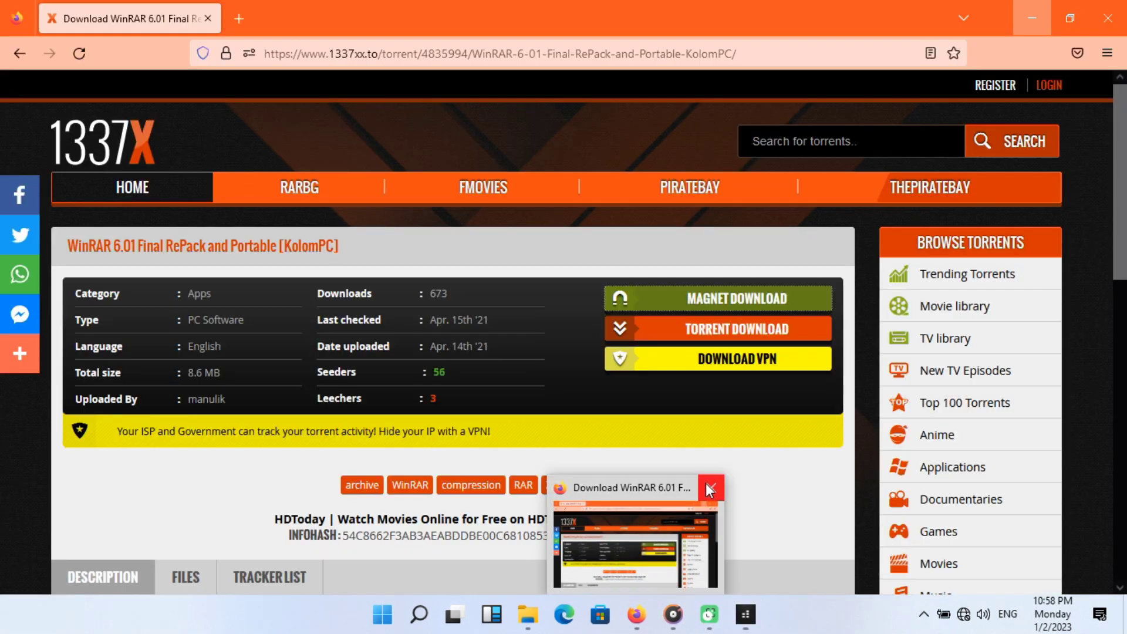
pyautogui.click(705, 484)
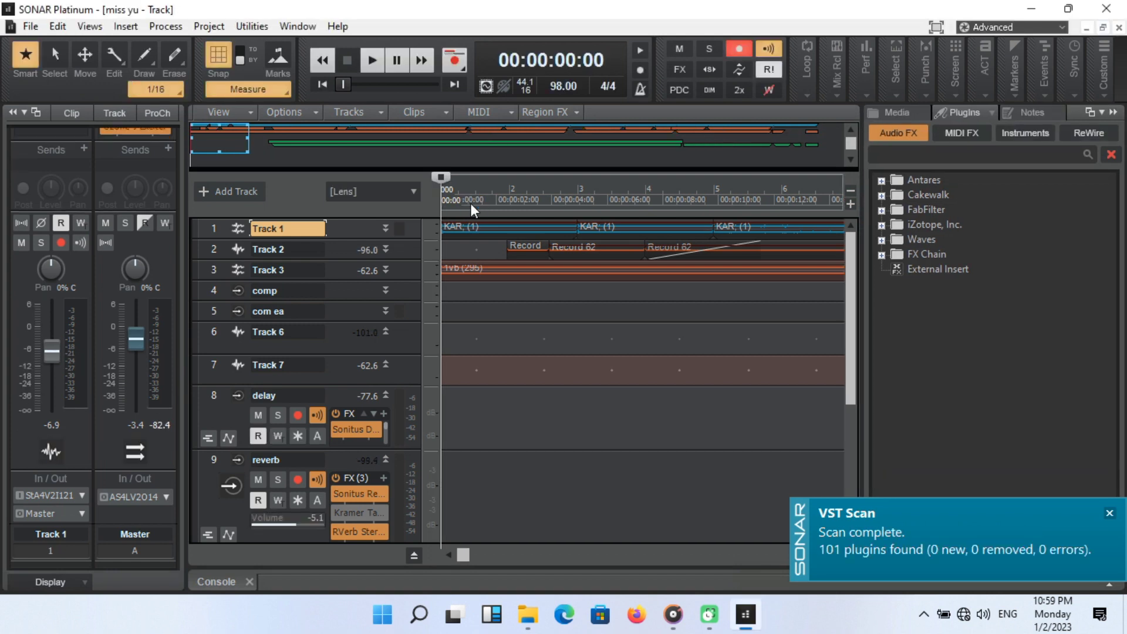
# Select the first measure on the timeline across all tracks and start playing the project
pyautogui.press('space')
pyautogui.moveTo(516, 202)
pyautogui.mouseDown()
pyautogui.moveTo(540, 200)
pyautogui.moveTo(497, 190)
pyautogui.mouseUp()
pyautogui.press('space')
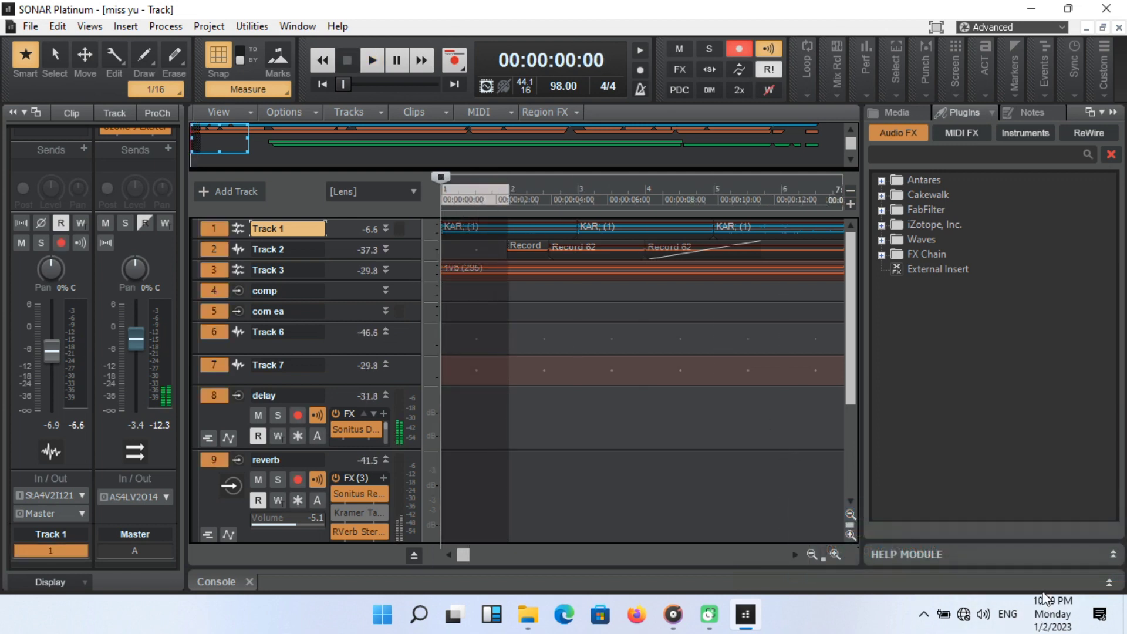
pyautogui.press('space')
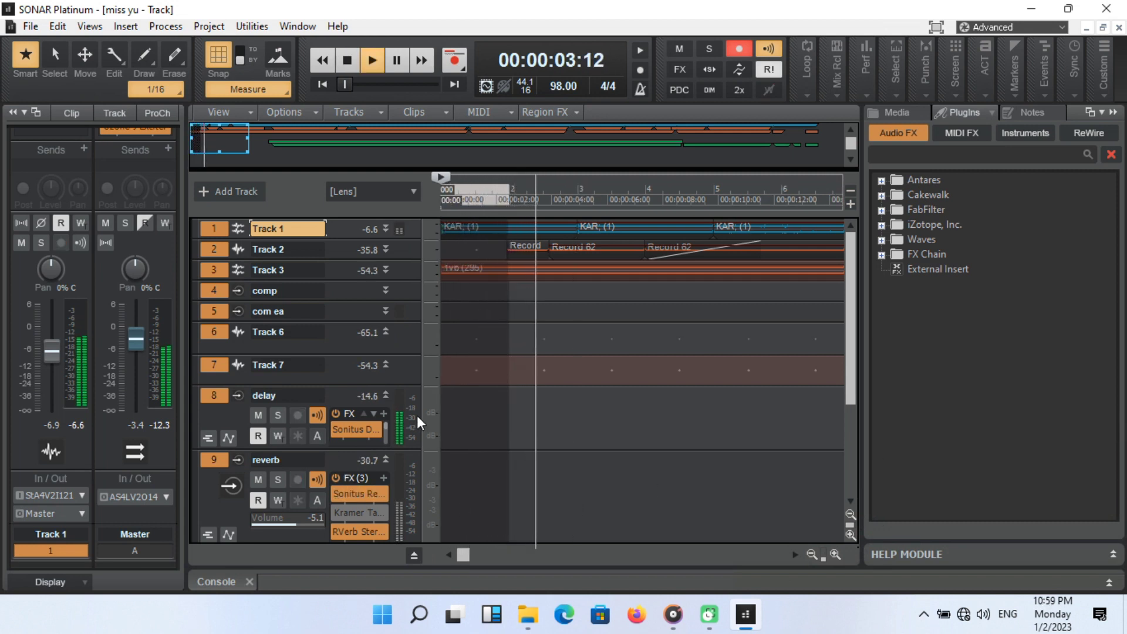
# Shrink all track strips to their minimum height so all nine tracks fit in view
pyautogui.hotkey('ctrl', 'Up')
pyautogui.hotkey('ctrl', 'Up')
pyautogui.hotkey('ctrl', 'Up')
pyautogui.hotkey('ctrl', 'Up')
pyautogui.hotkey('ctrl', 'Up')
pyautogui.hotkey('ctrl', 'Up')
pyautogui.hotkey('ctrl', 'Up')
pyautogui.hotkey('ctrl', 'Up')
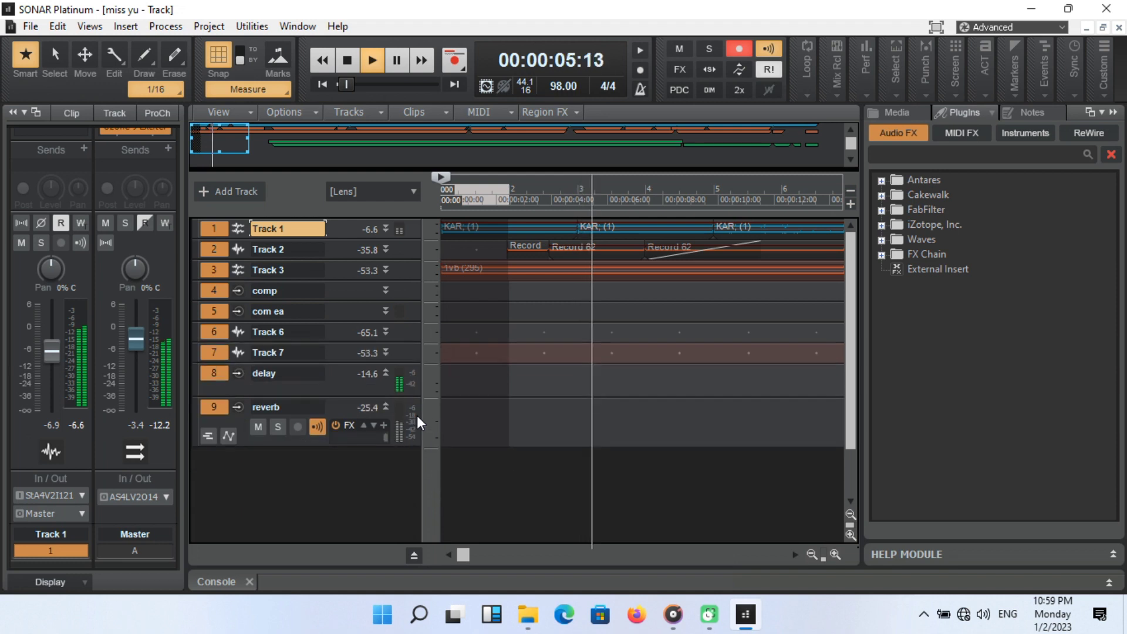
pyautogui.hotkey('ctrl', 'Up')
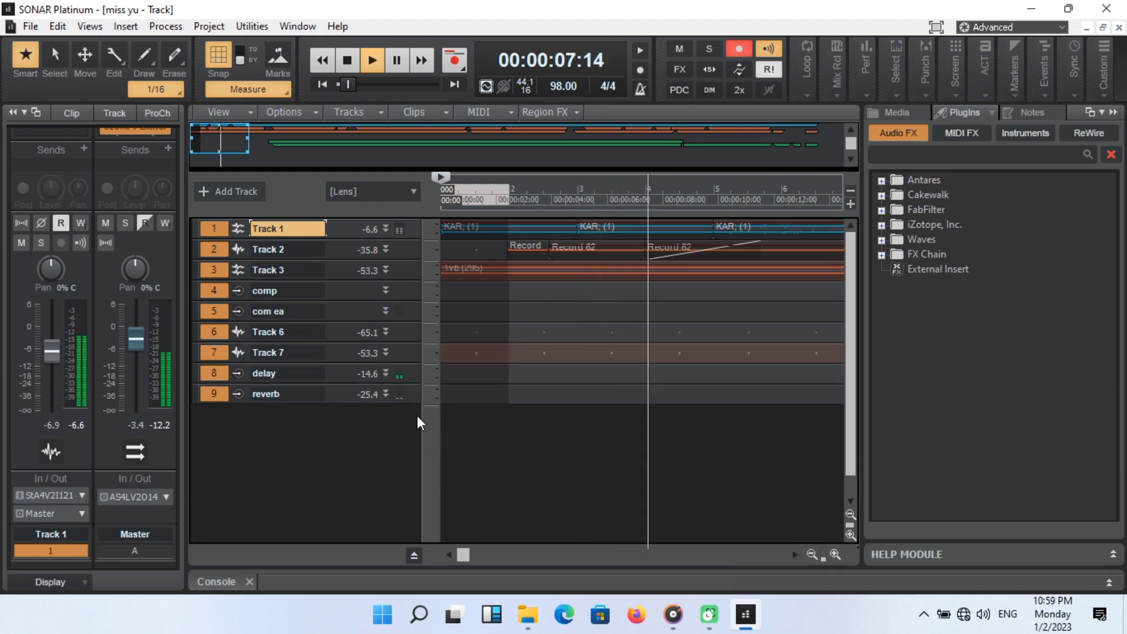
# Collapse the browser pane to widen the track view, and stop playback
pyautogui.click(1114, 112)
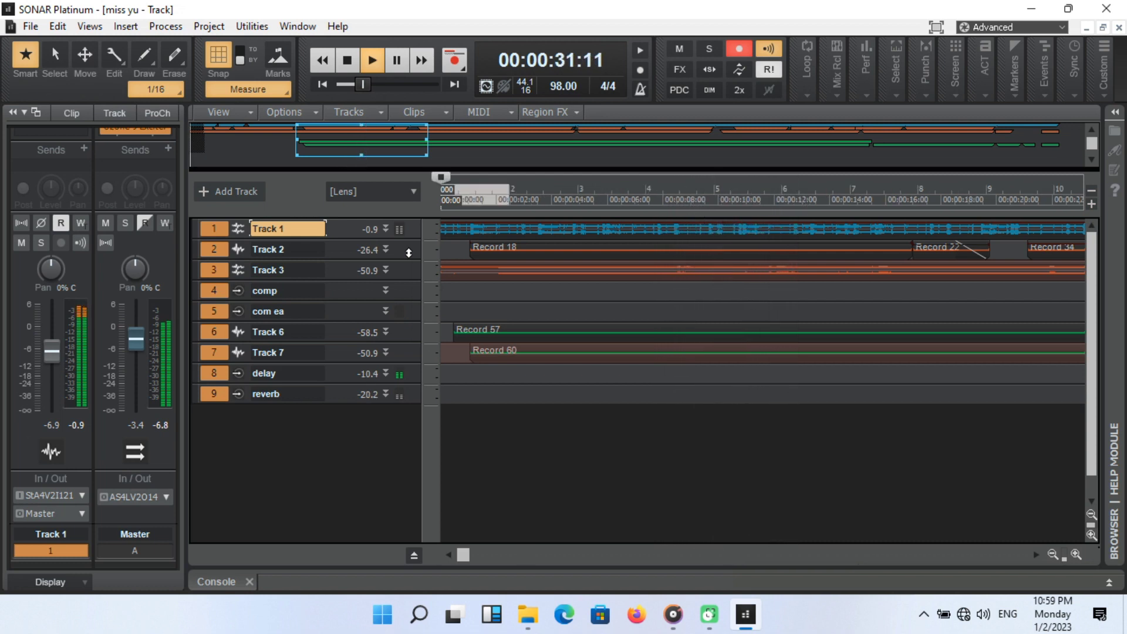
pyautogui.press('space')
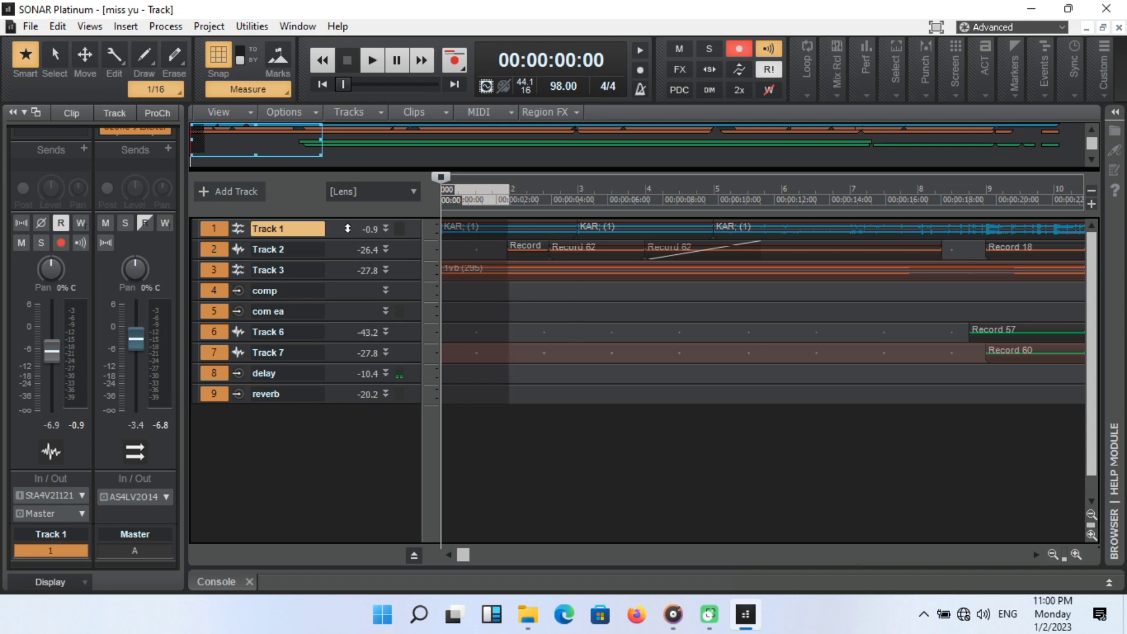
# Restrict the selection to Track 1 and enlarge the Track 2 strip to expose its controls
pyautogui.click(216, 235)
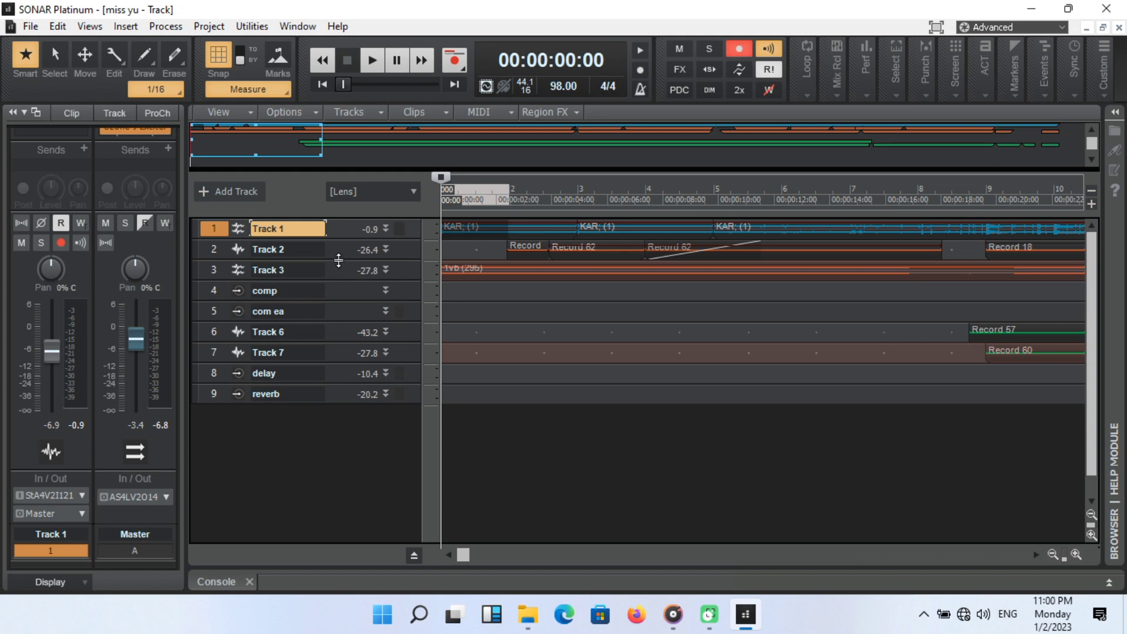
pyautogui.moveTo(338, 259); pyautogui.dragTo(334, 386)
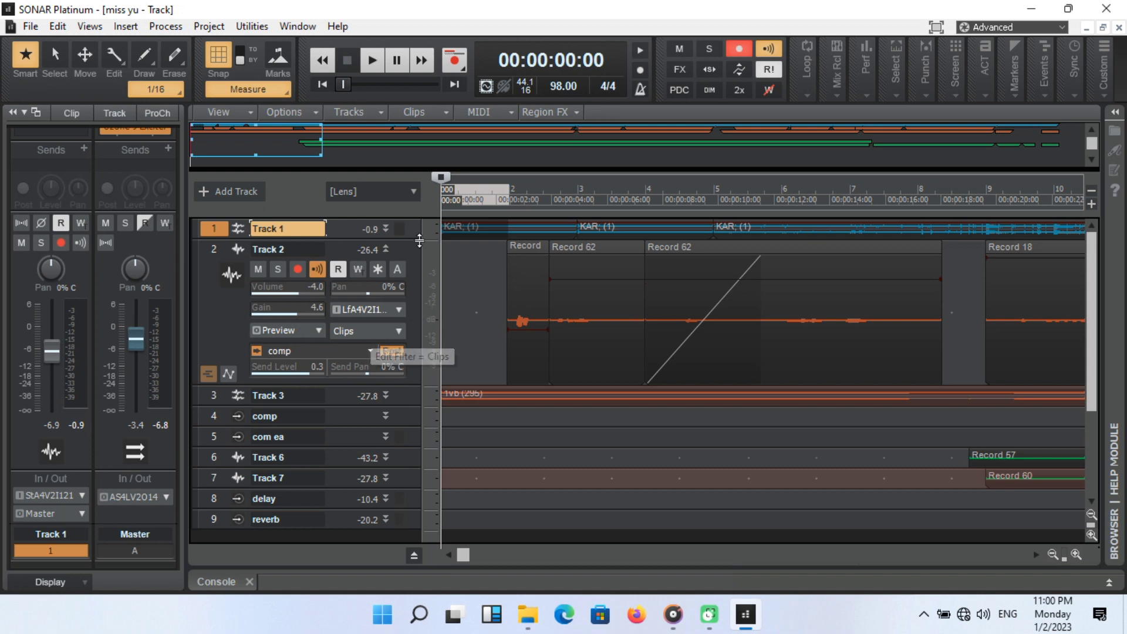
# Set the track control display to All and widen the track strips enough to expose their FX bins
pyautogui.click(403, 194)
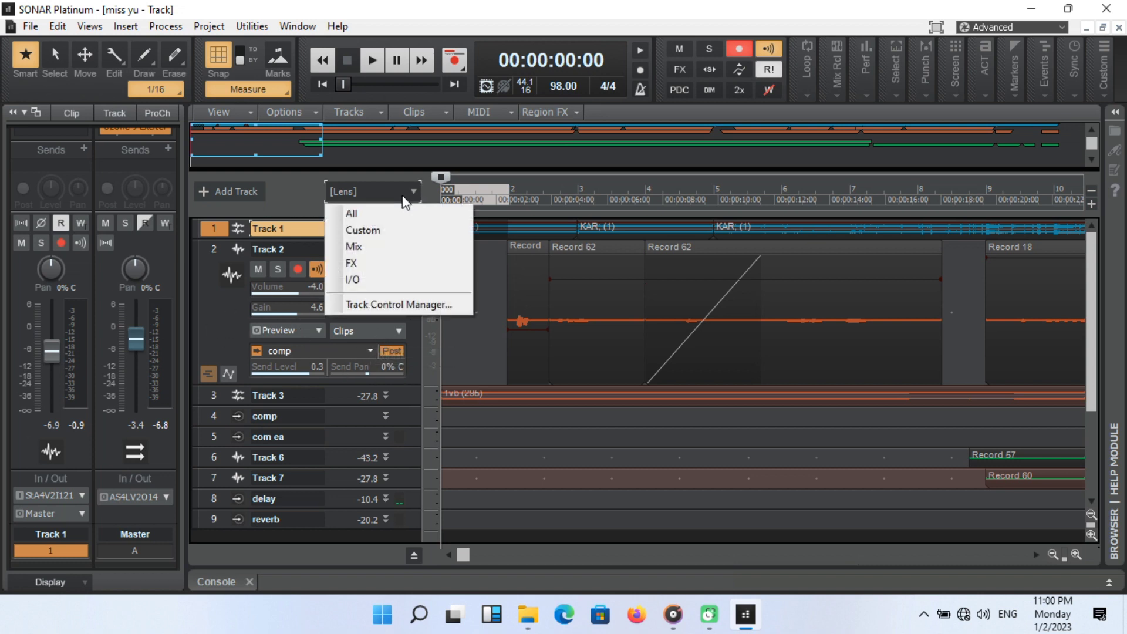
pyautogui.click(380, 213)
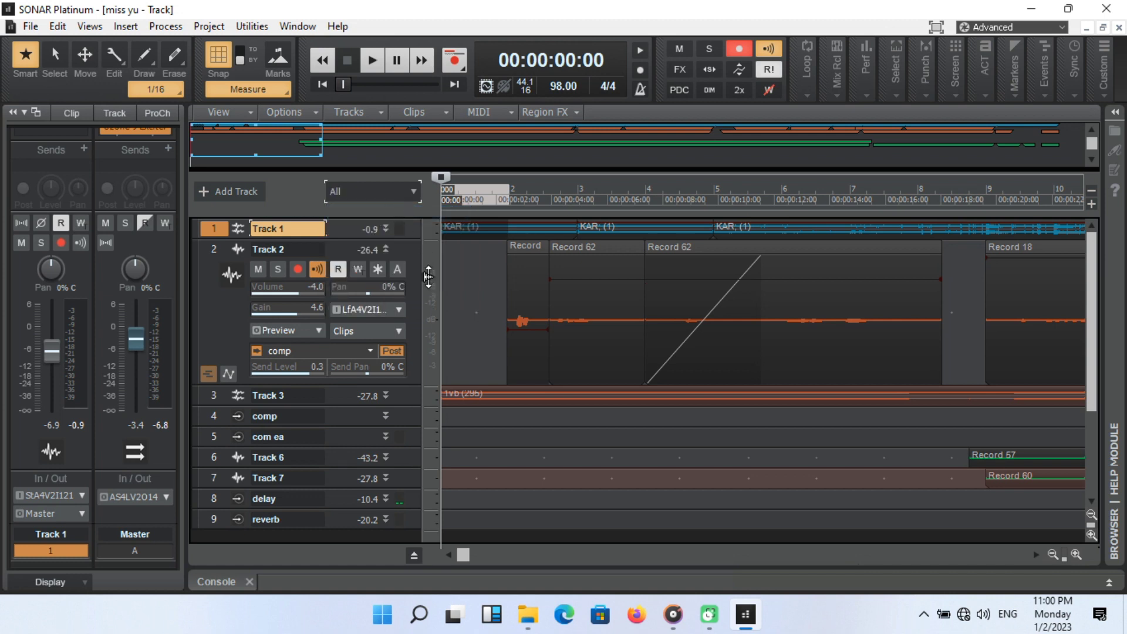
pyautogui.moveTo(425, 278); pyautogui.dragTo(547, 278)
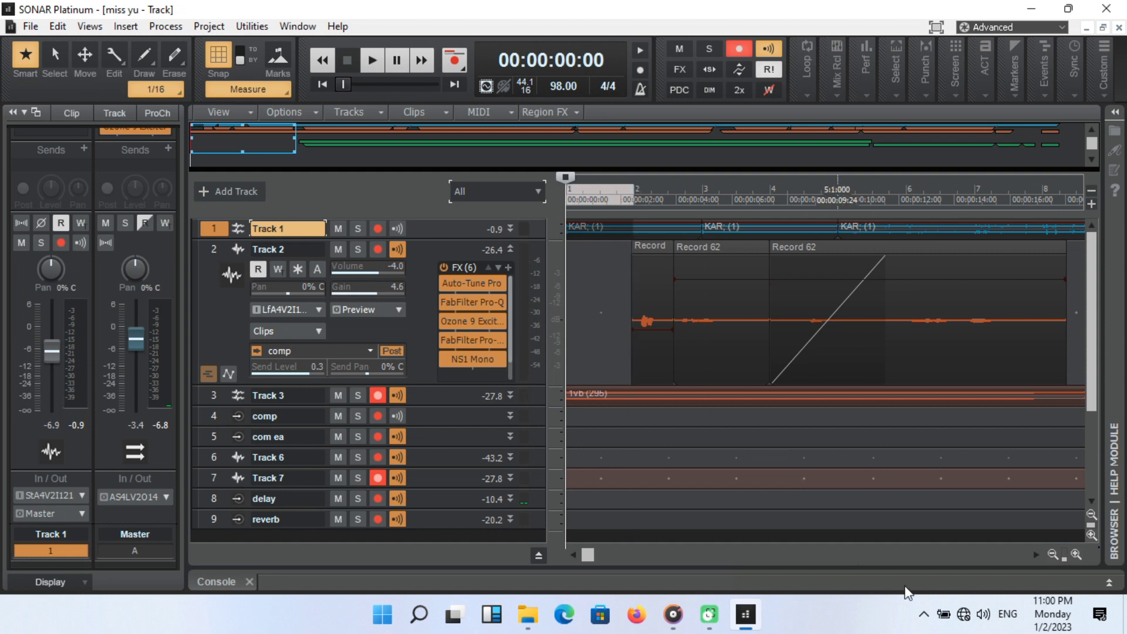
pyautogui.click(1052, 554)
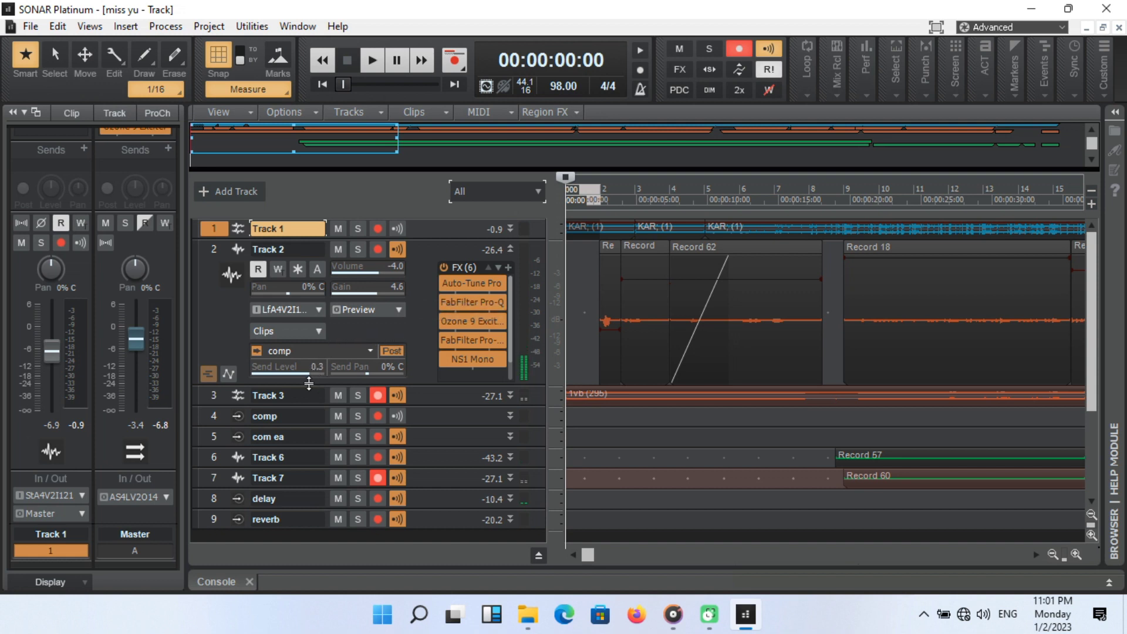
# Reduce the height of Track 2 and expand Track 3 to expose its controls and FX bin
pyautogui.moveTo(310, 385); pyautogui.dragTo(319, 257)
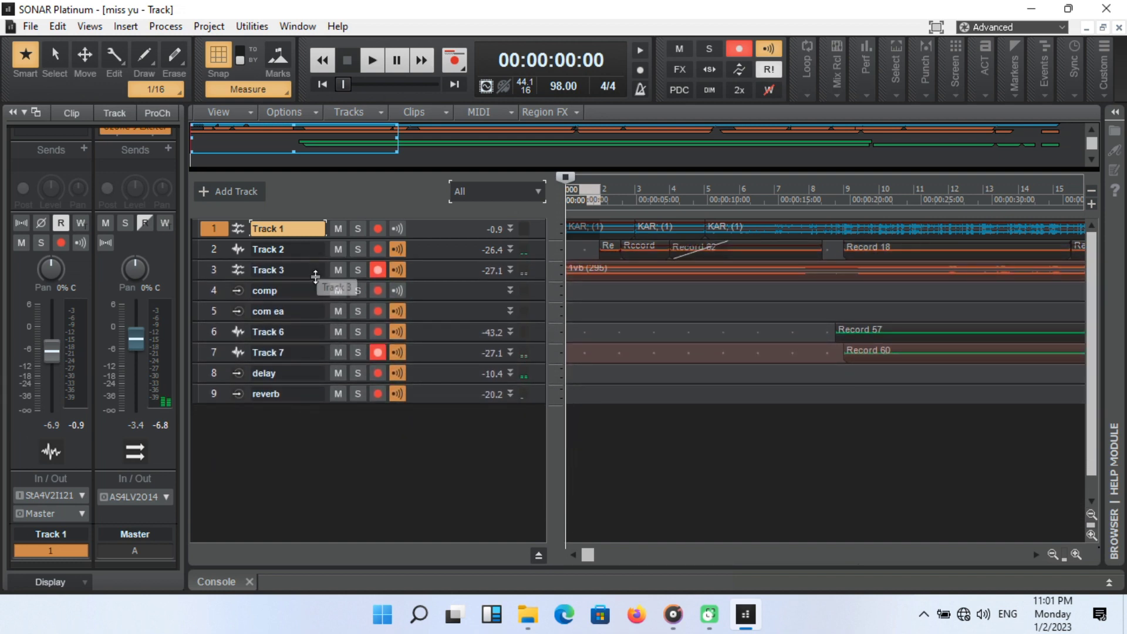
pyautogui.moveTo(314, 279); pyautogui.dragTo(306, 378)
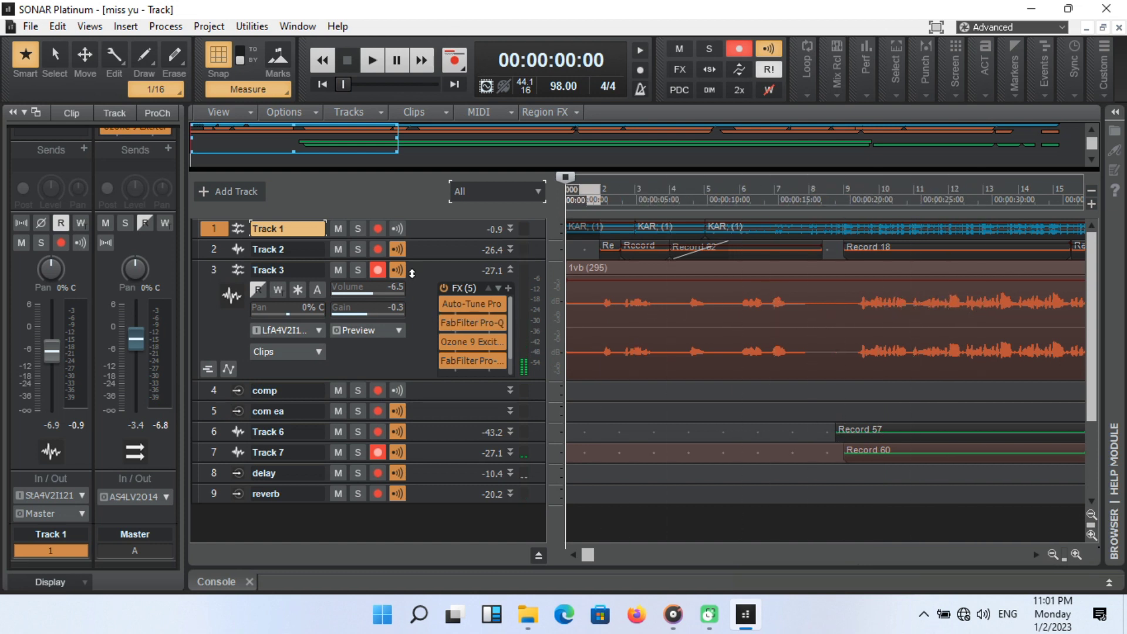
pyautogui.moveTo(430, 261); pyautogui.dragTo(431, 347)
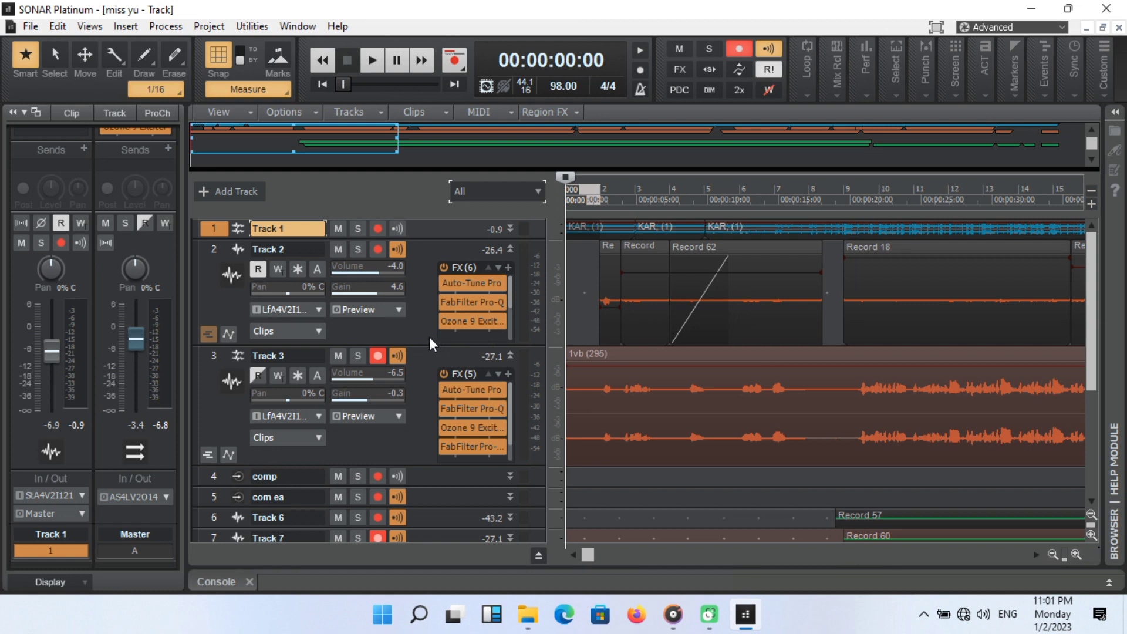
pyautogui.moveTo(430, 346); pyautogui.dragTo(423, 268)
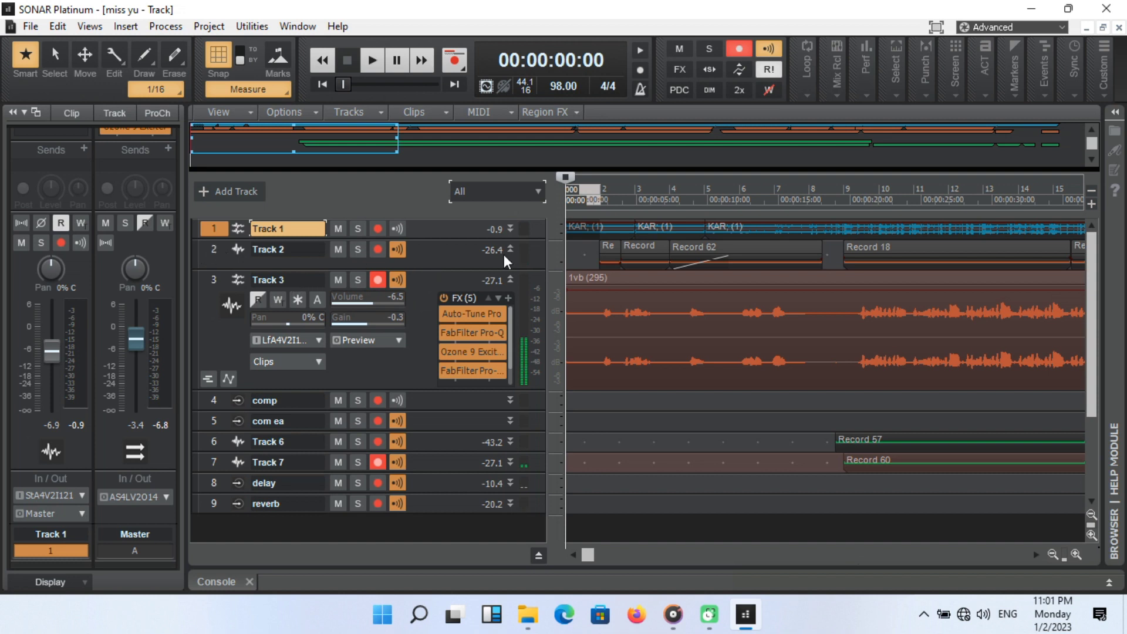
# Solo Track 2 and expand its strip to expose its full FX bin
pyautogui.click(358, 250)
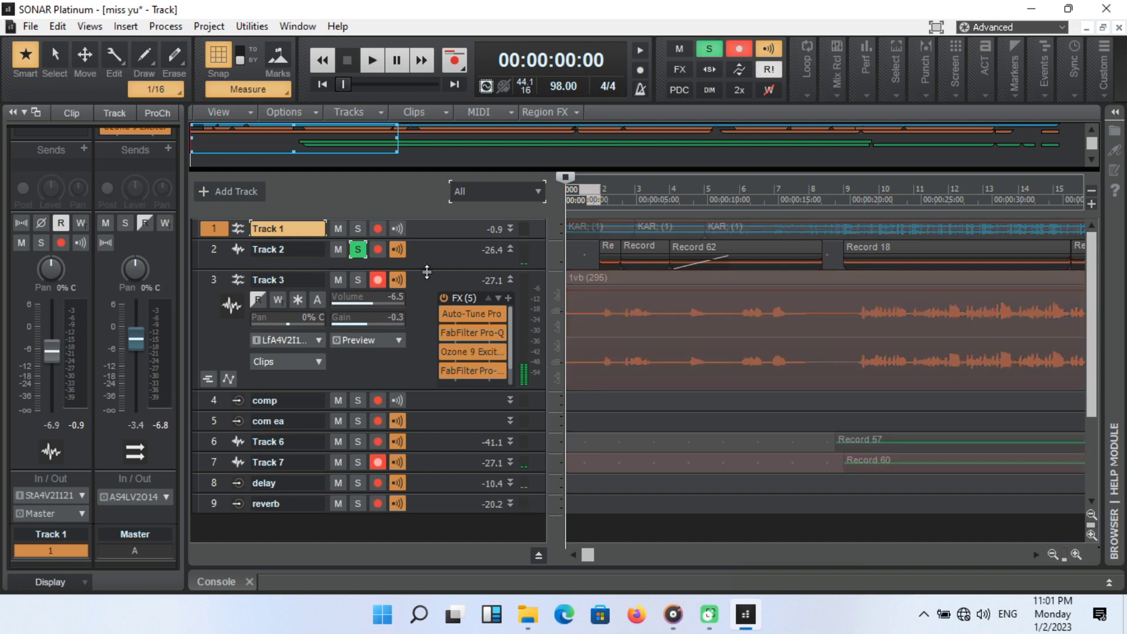
pyautogui.moveTo(427, 270); pyautogui.dragTo(427, 369)
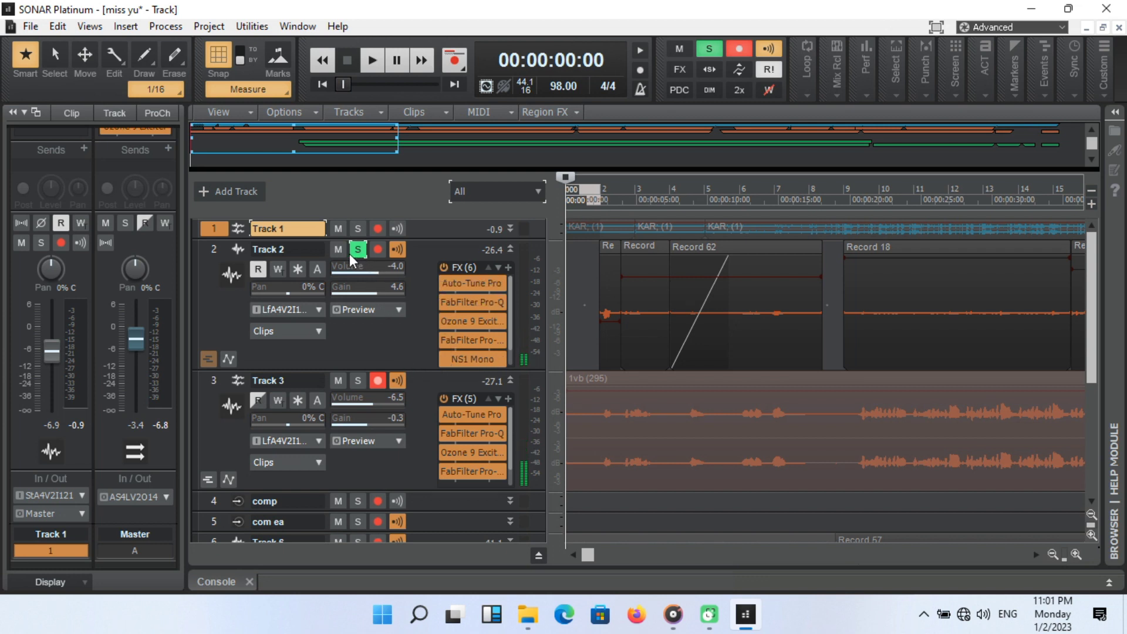
# Select Track 2 with all its clips across the full length of the song
pyautogui.click(211, 249)
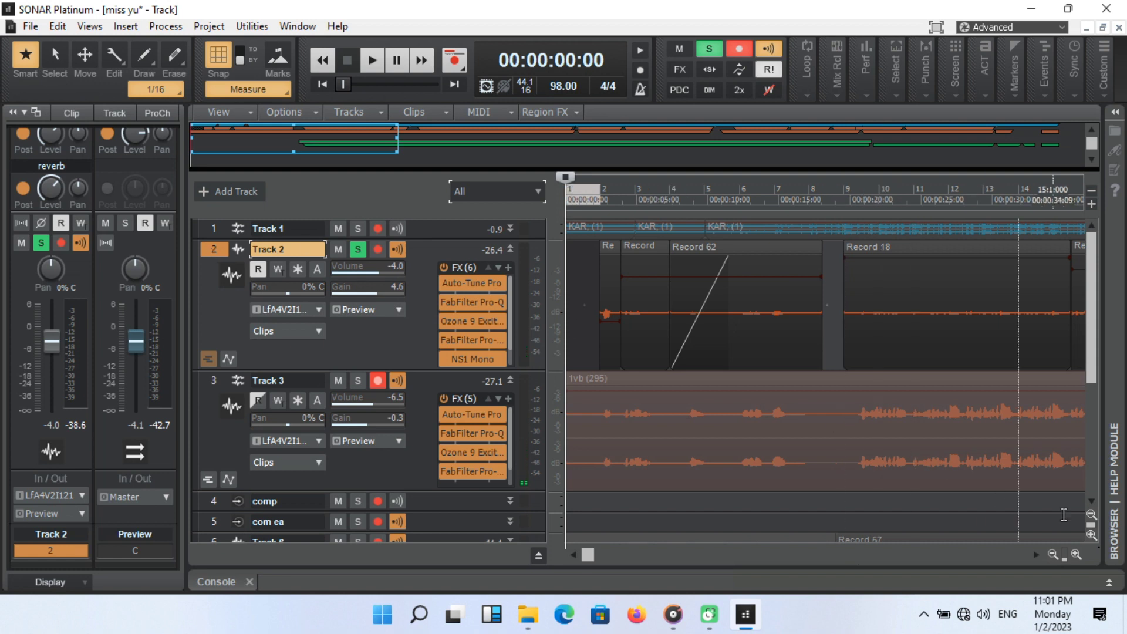
pyautogui.click(1053, 553)
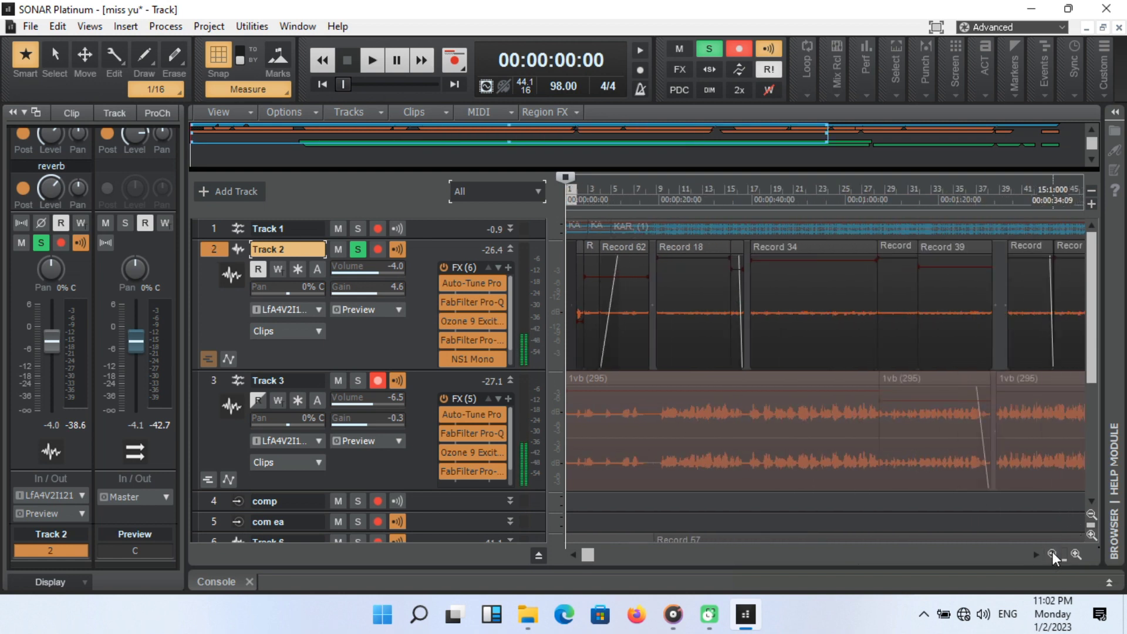
pyautogui.click(1055, 555)
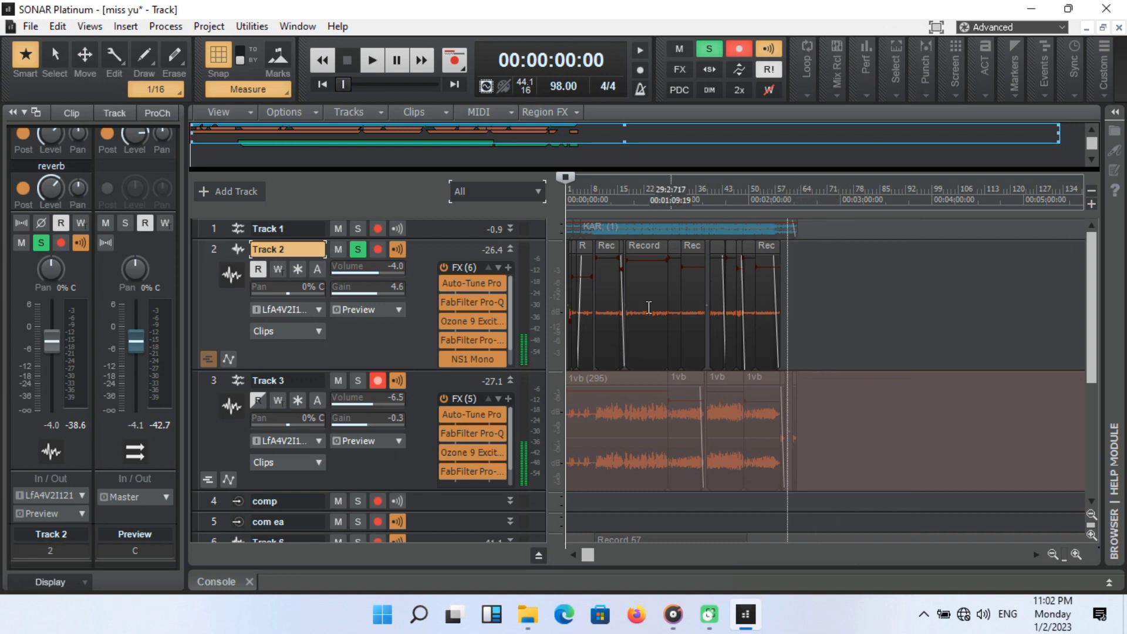
pyautogui.click(485, 317)
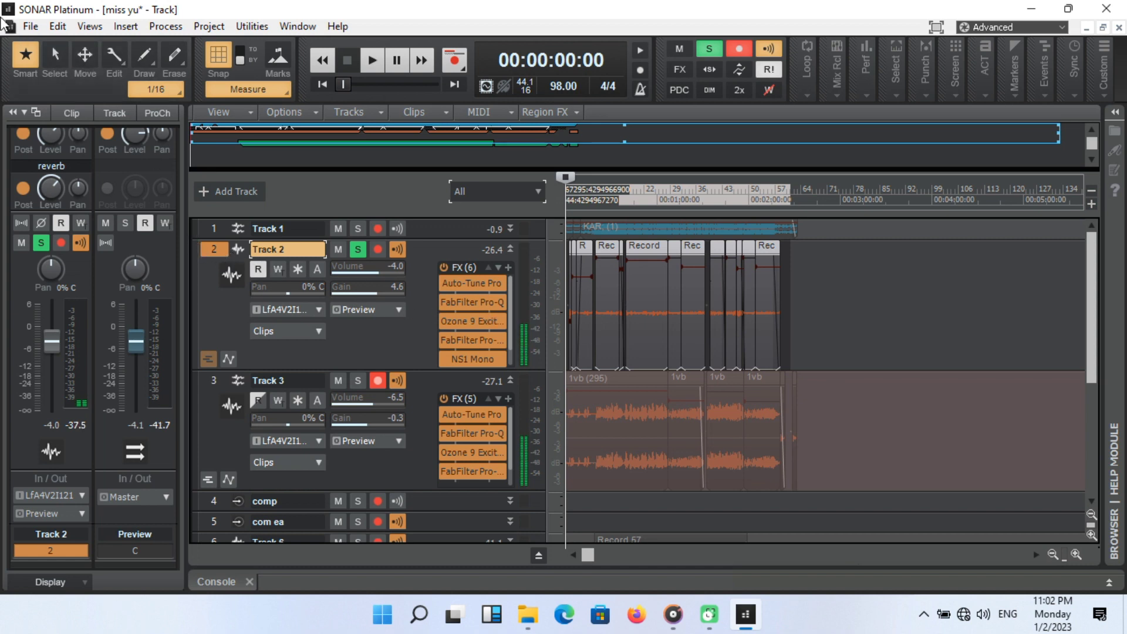
# Examine the audio export settings for the soloed Track 2, including the Desktop destination and bit depth choices, and leave without exporting
pyautogui.click(27, 31)
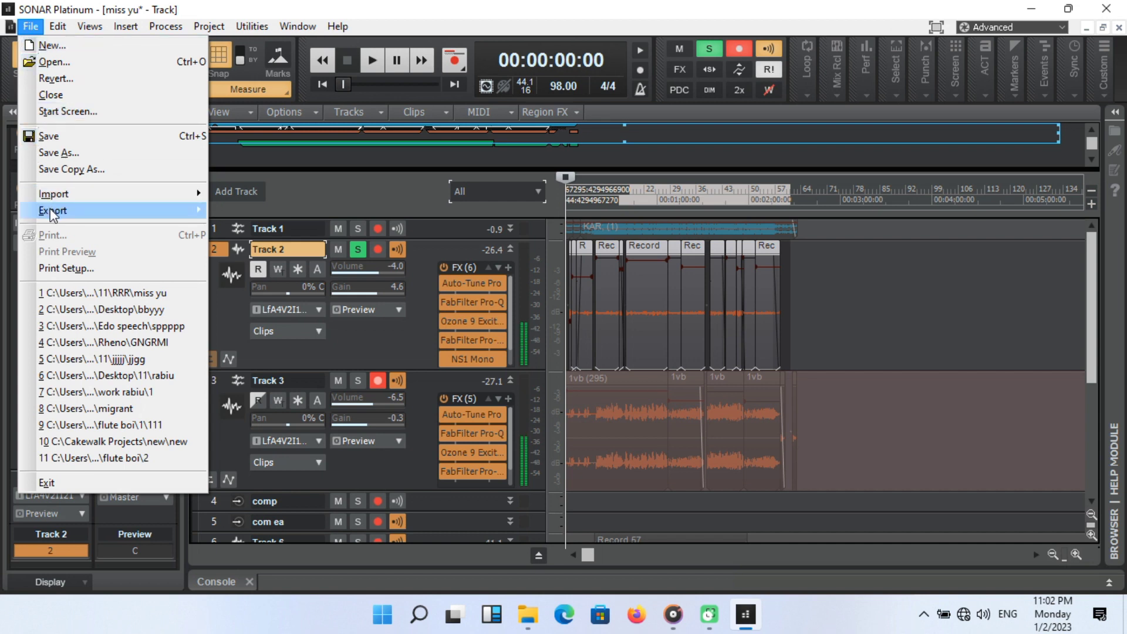
pyautogui.moveTo(52, 215)
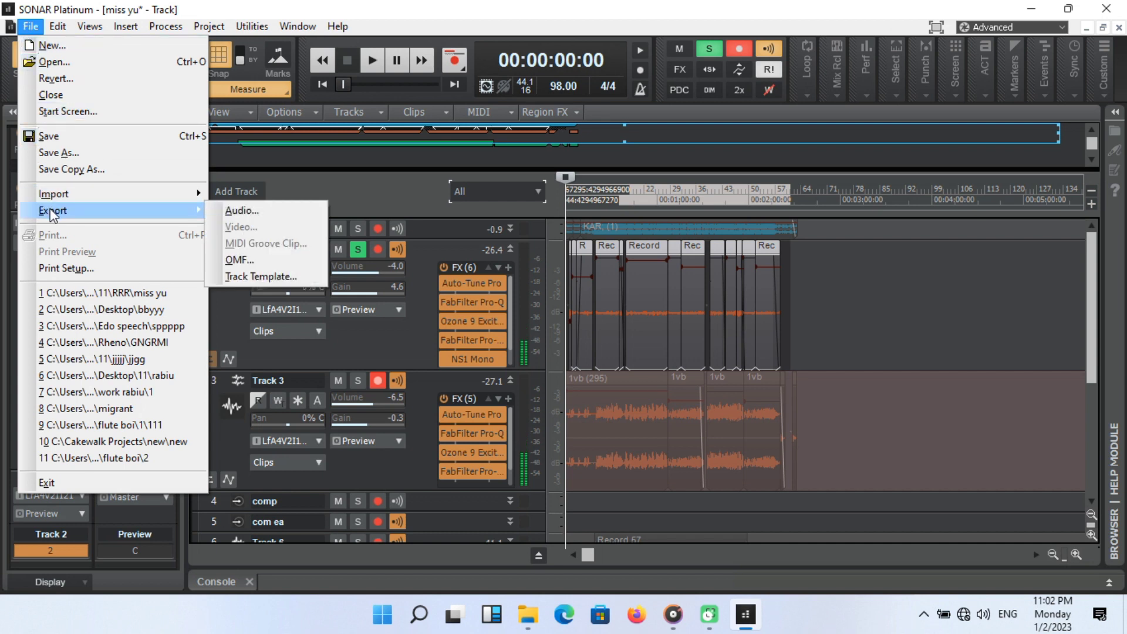
pyautogui.click(240, 213)
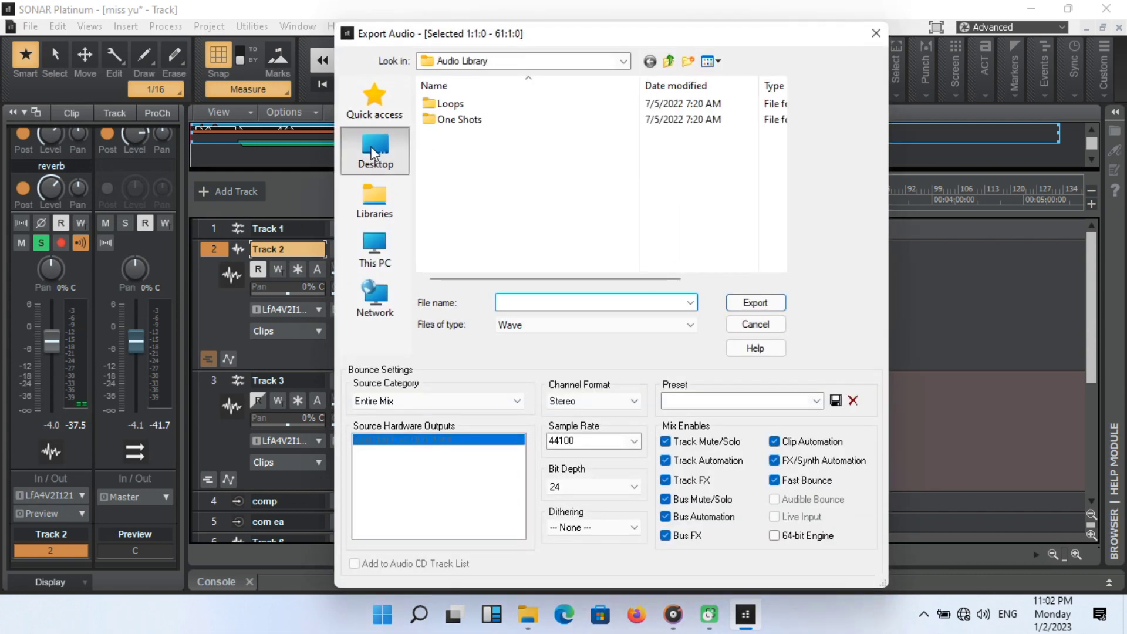
pyautogui.click(372, 153)
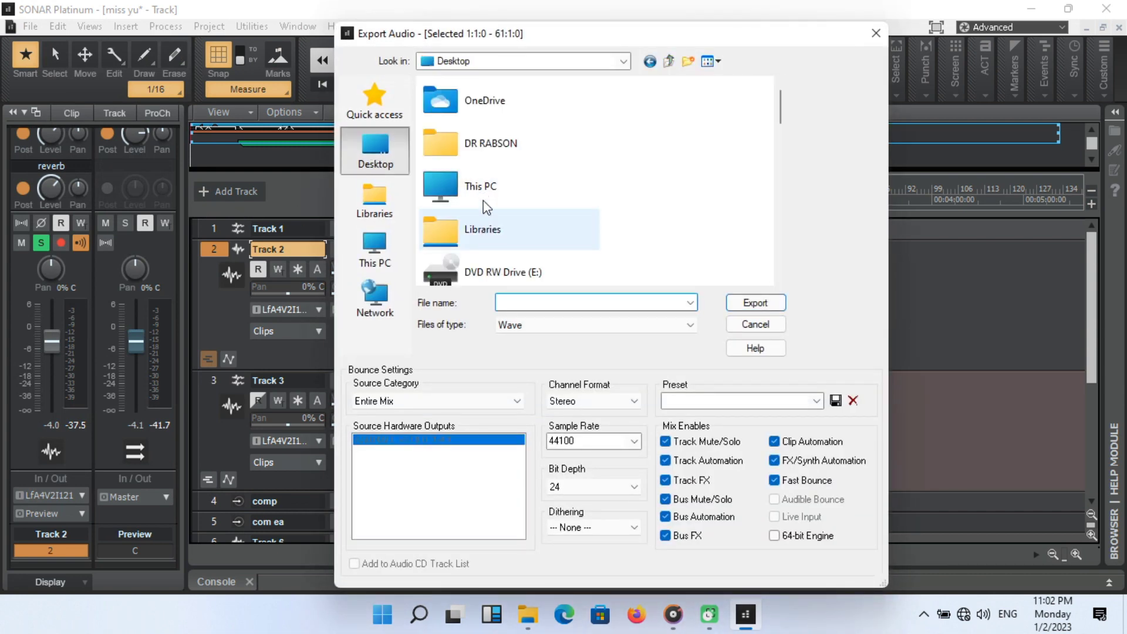
pyautogui.click(482, 144)
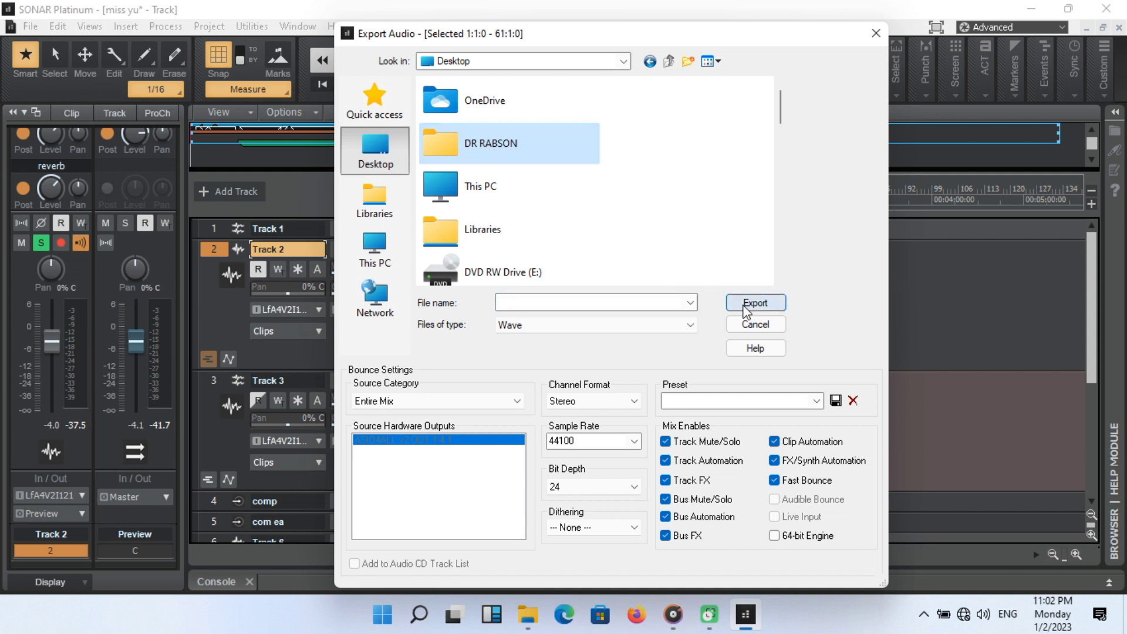
pyautogui.click(649, 303)
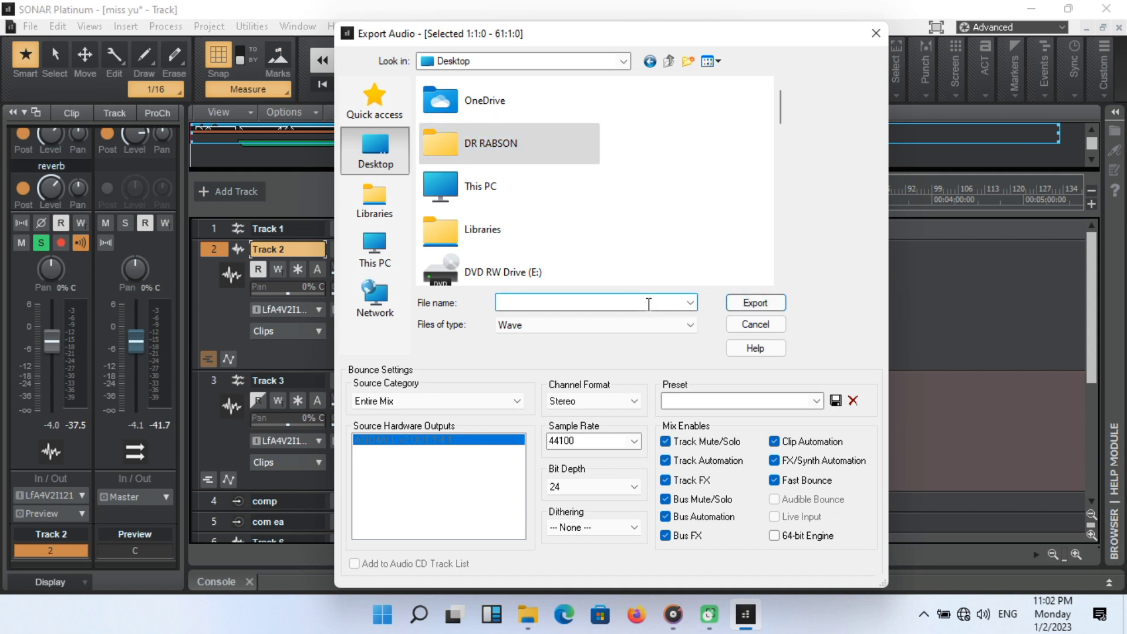
pyautogui.click(604, 490)
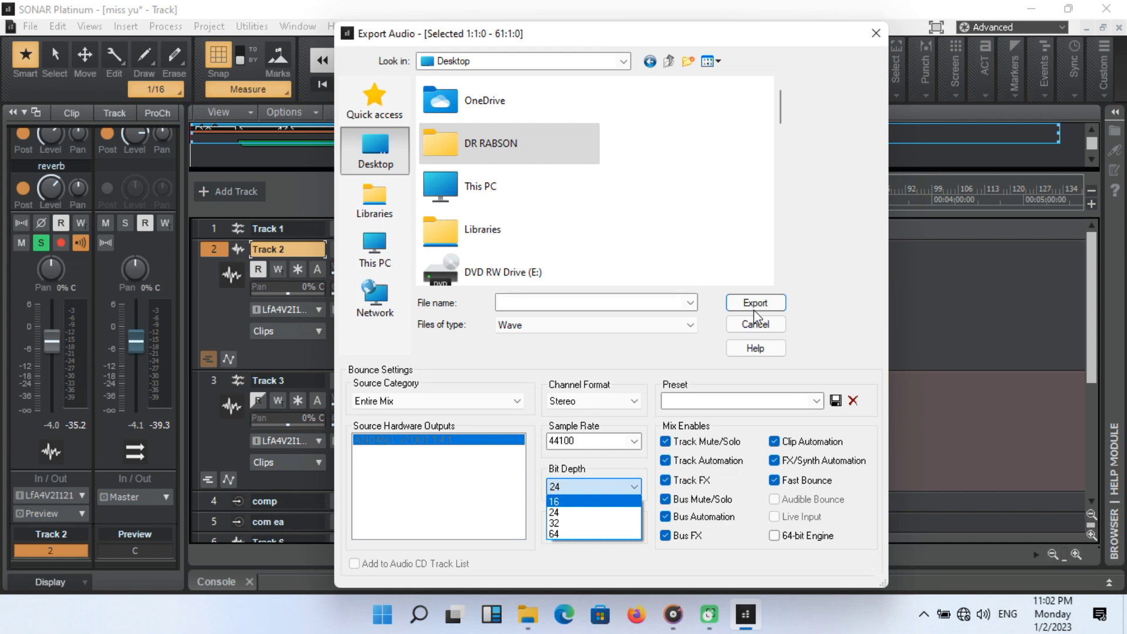
pyautogui.click(761, 332)
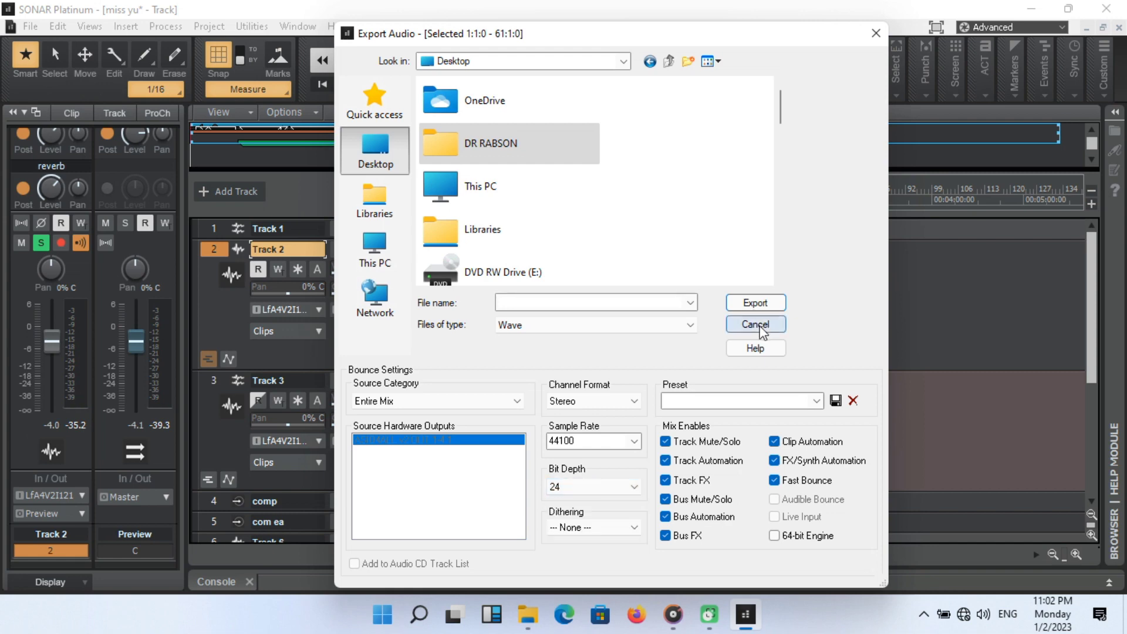
pyautogui.click(761, 330)
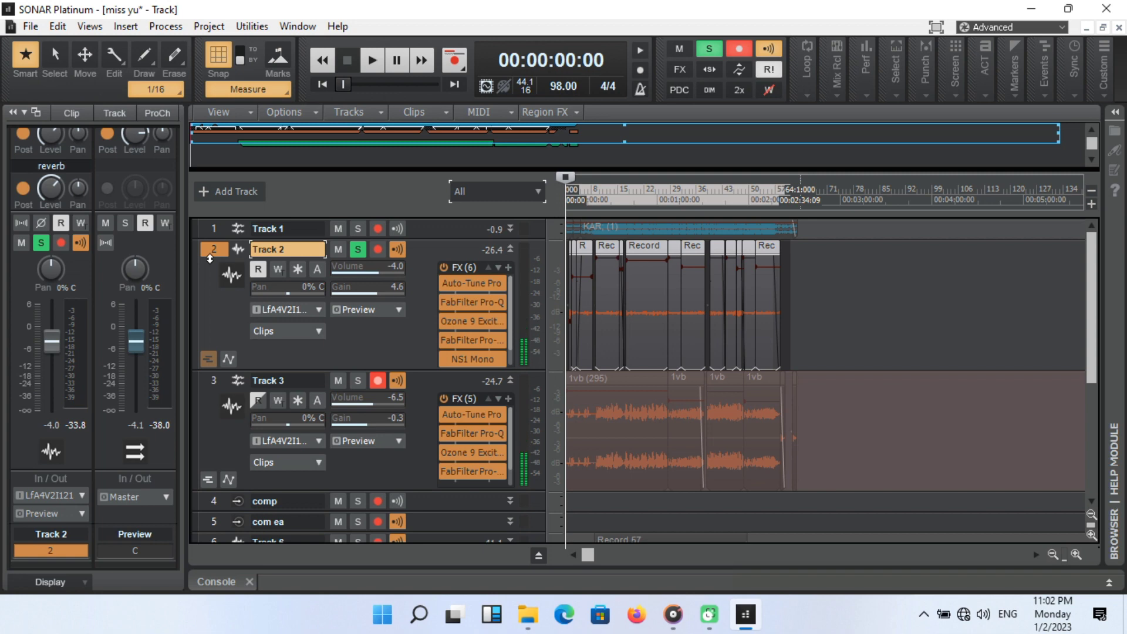
# Select Track 3 with all its clips in place of Track 2
pyautogui.rightClick(210, 279)
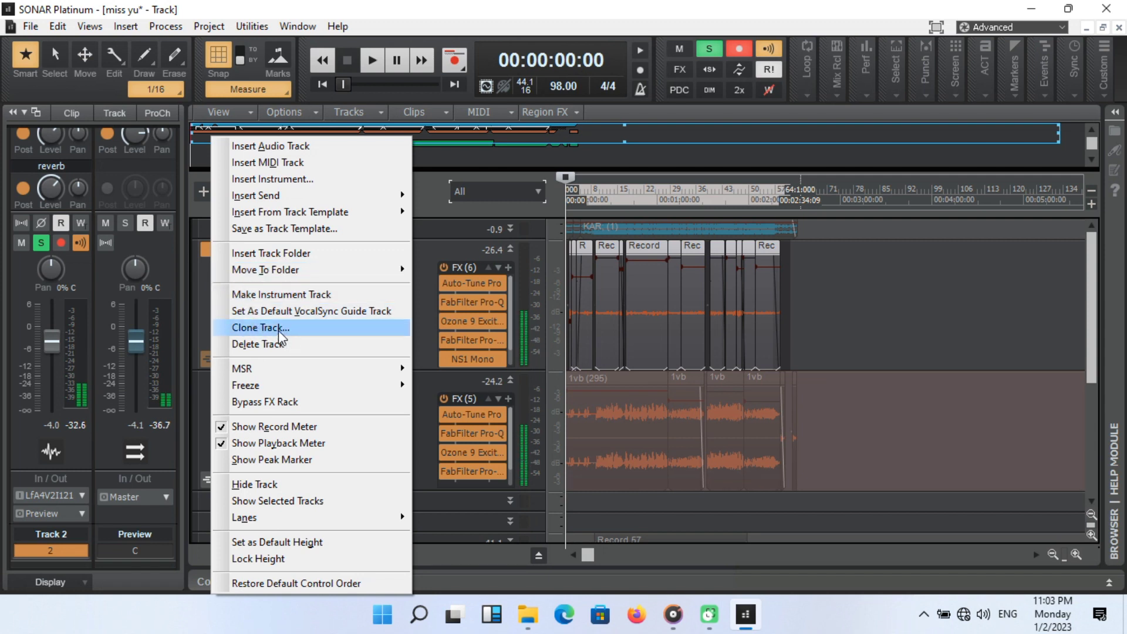
pyautogui.click(203, 386)
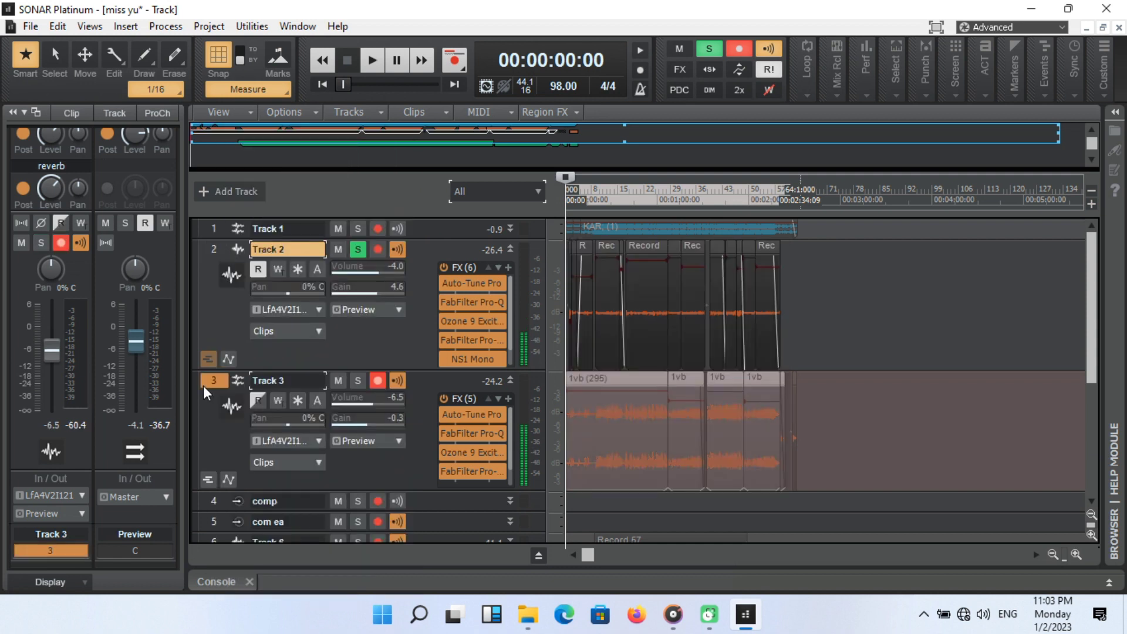
# Switch the track selection between Track 2 and Track 3, and look over the track options without applying any
pyautogui.click(203, 386)
pyautogui.click(216, 256)
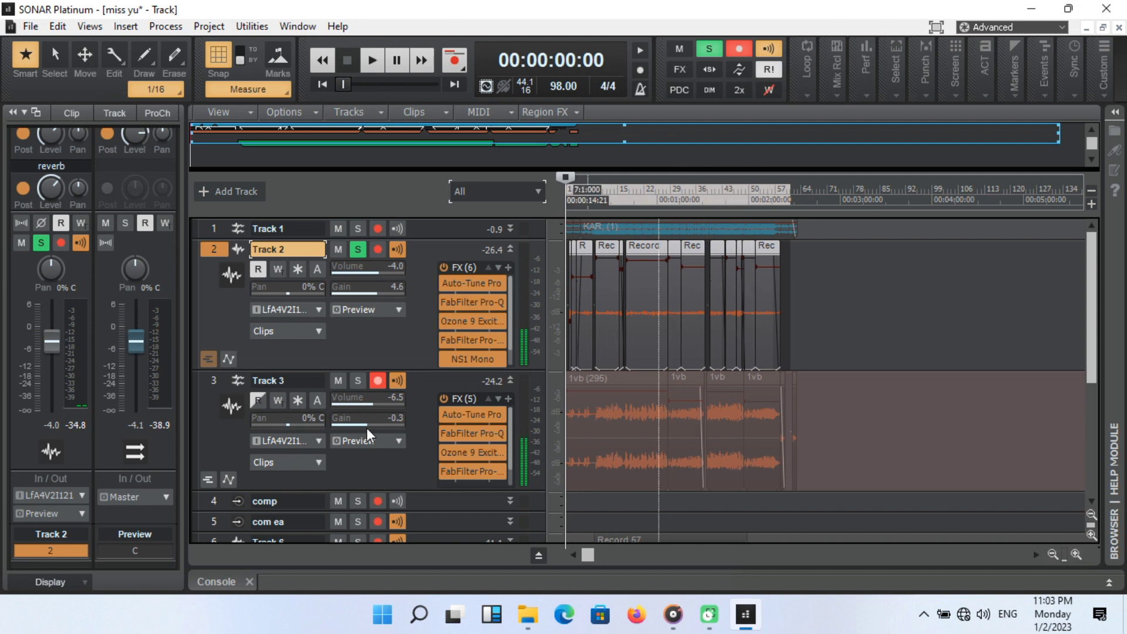
pyautogui.click(212, 385)
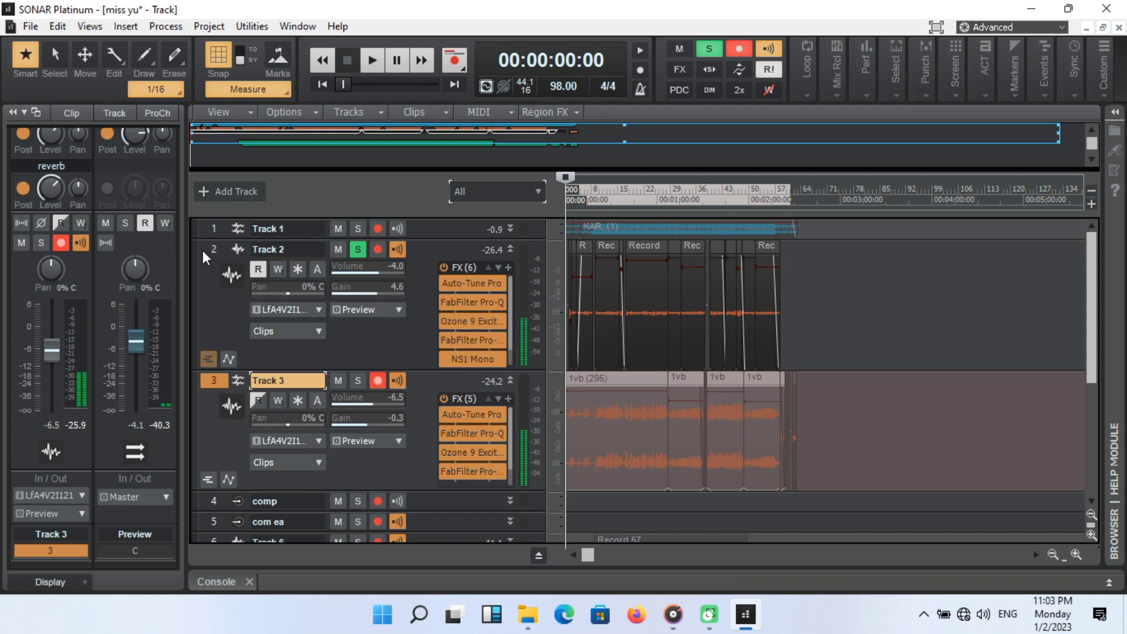
pyautogui.rightClick(208, 287)
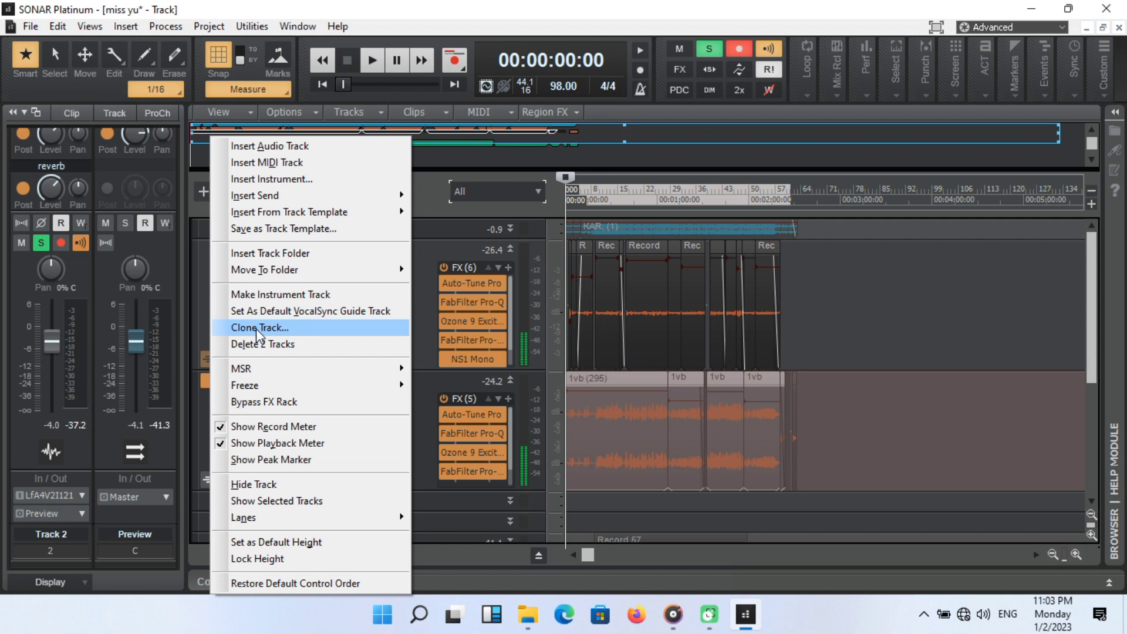
pyautogui.click(202, 333)
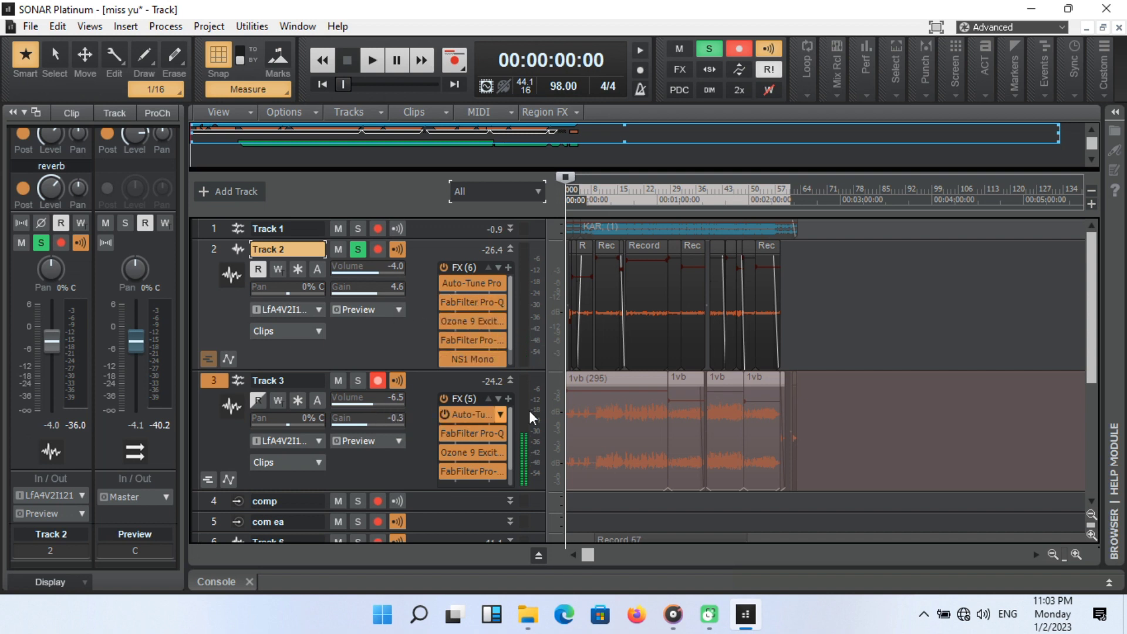
# Try time-range selections across Track 3 and Track 2, and select Track 3 on its own
pyautogui.moveTo(785, 424); pyautogui.dragTo(544, 432)
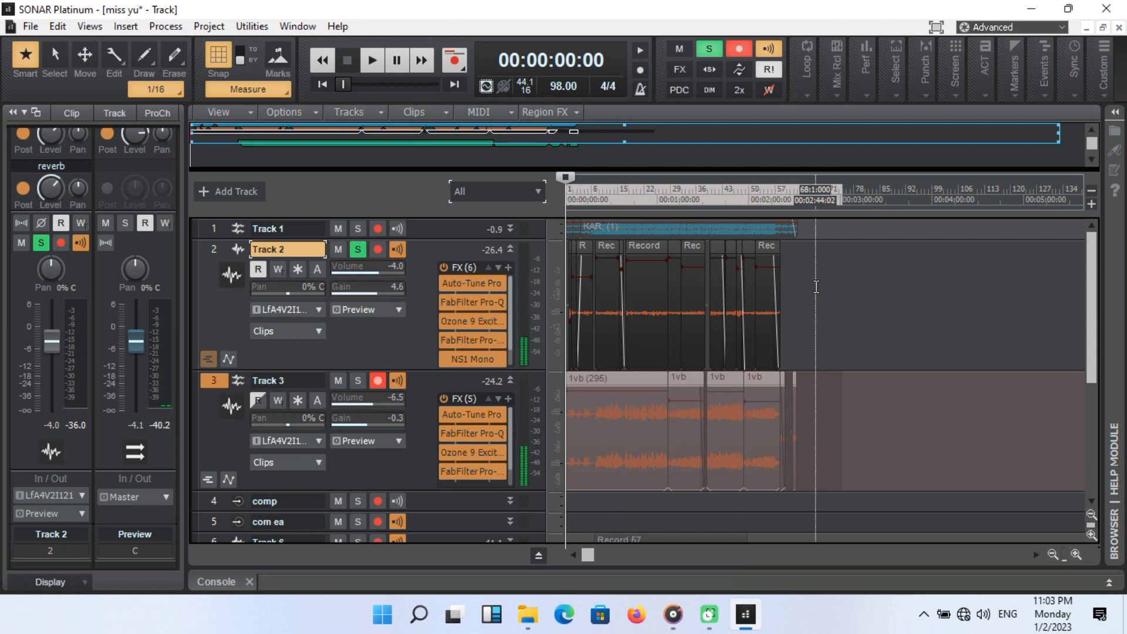
pyautogui.click(582, 289)
pyautogui.moveTo(582, 290); pyautogui.dragTo(895, 302)
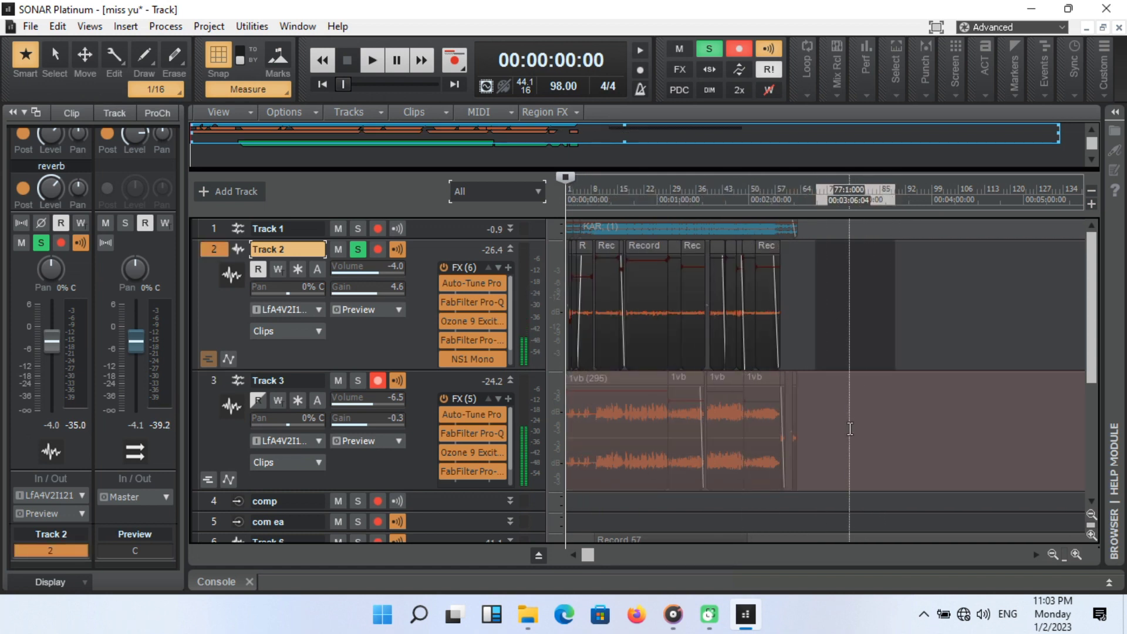
pyautogui.click(212, 387)
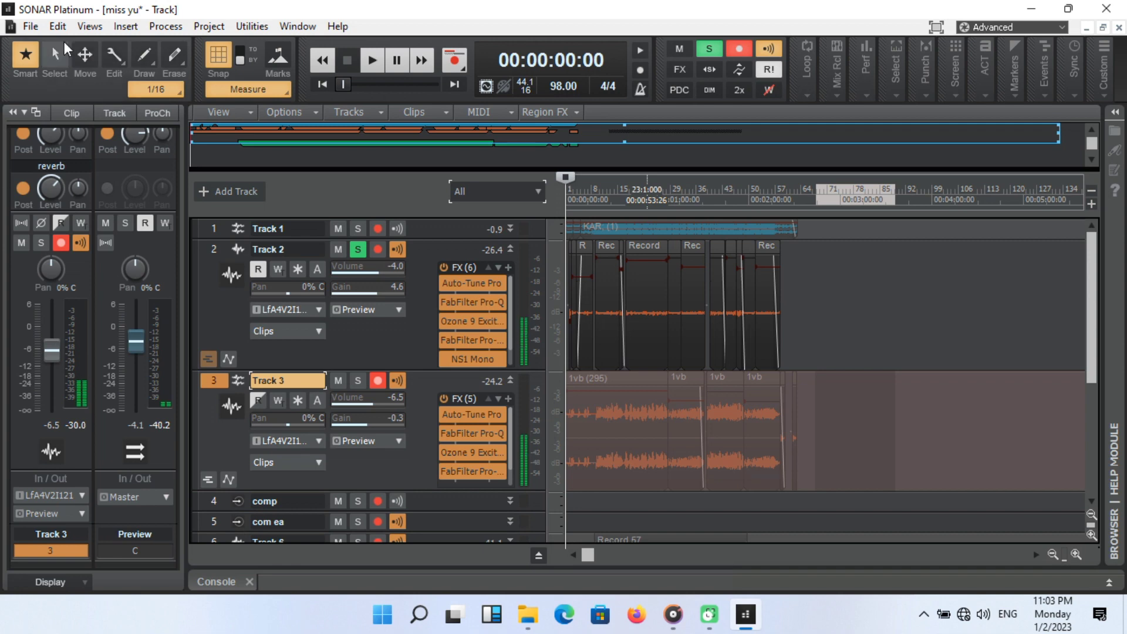
pyautogui.click(31, 26)
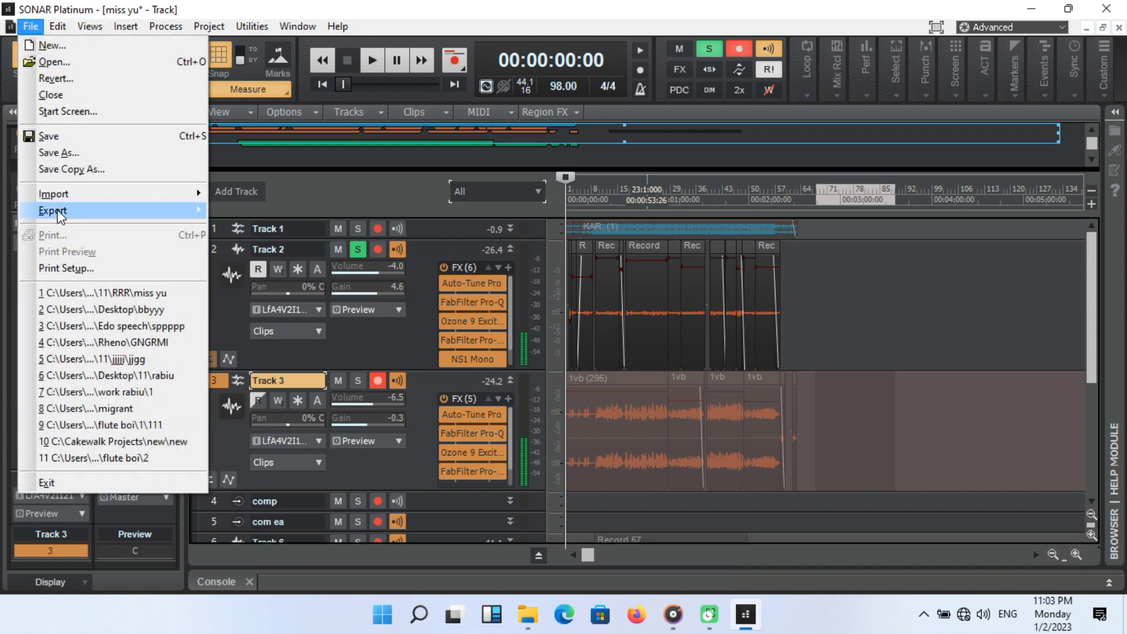
pyautogui.moveTo(59, 193)
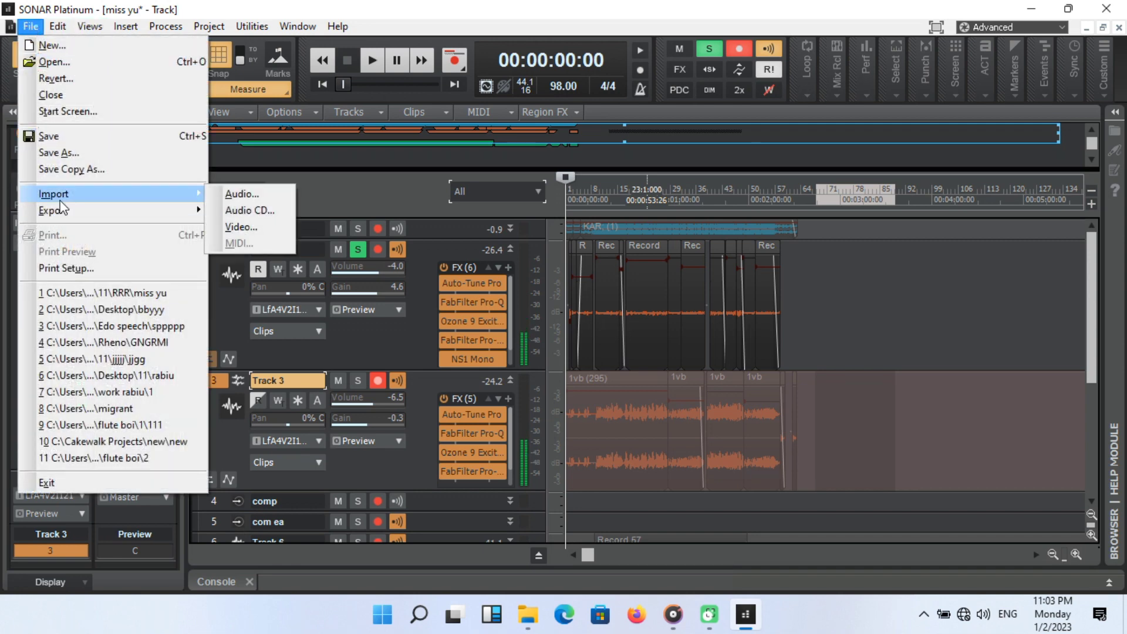
pyautogui.click(252, 195)
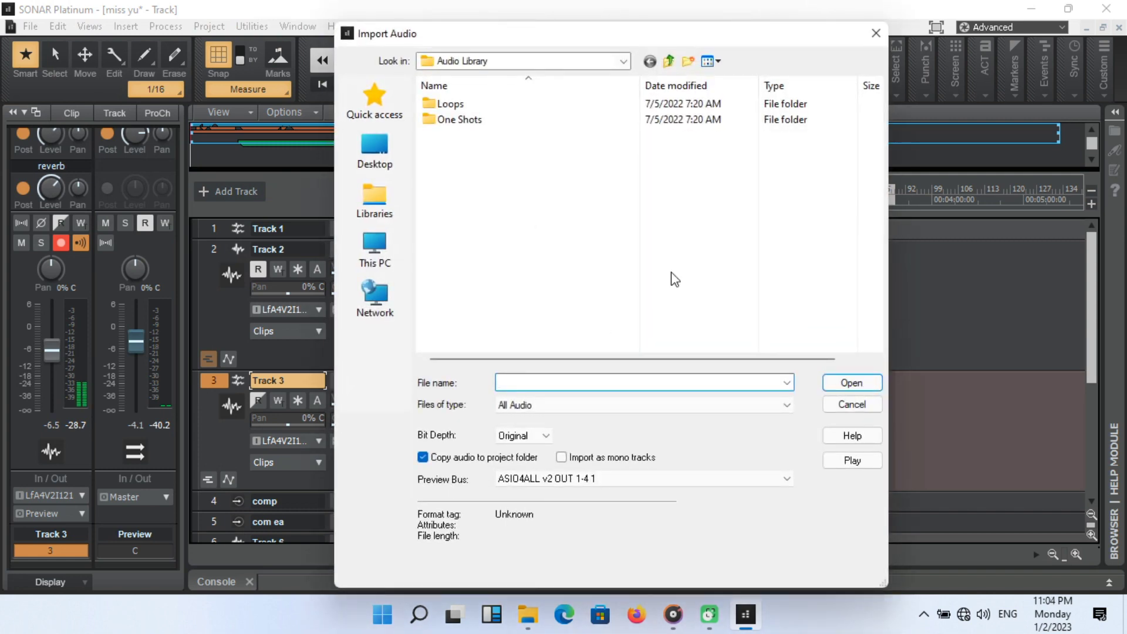
pyautogui.click(876, 33)
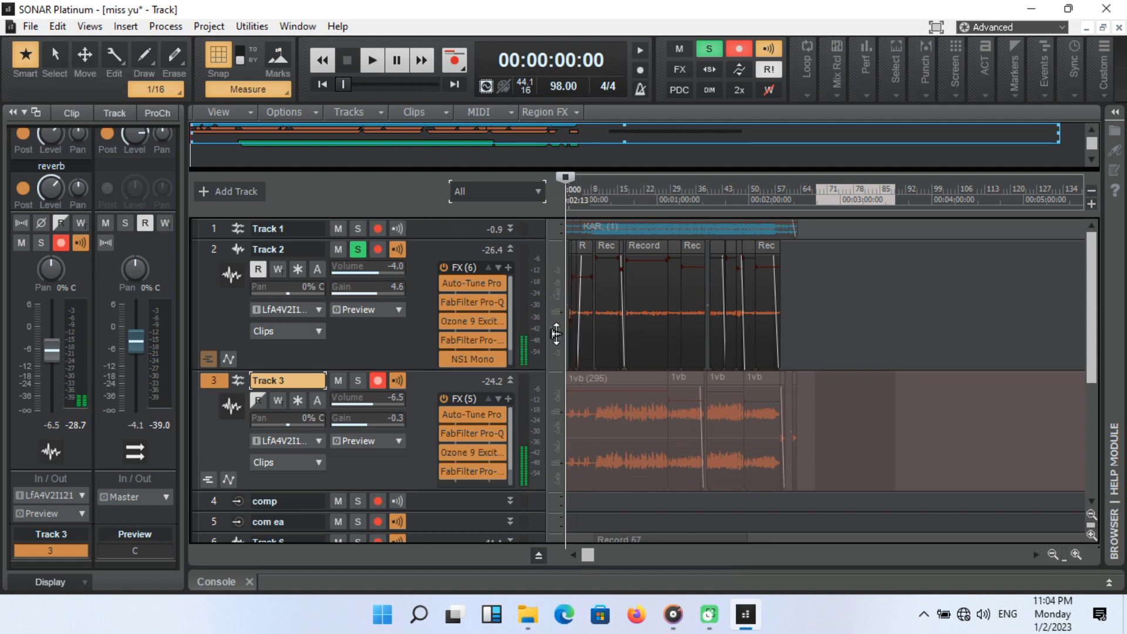
# Select all tracks from Track 1 to reverb with all their clips across the full length of the song
pyautogui.hotkey('ctrl', 'Up')
pyautogui.hotkey('ctrl', 'Up')
pyautogui.hotkey('ctrl', 'Up')
pyautogui.hotkey('ctrl', 'Up')
pyautogui.hotkey('ctrl', 'Up')
pyautogui.hotkey('ctrl', 'Up')
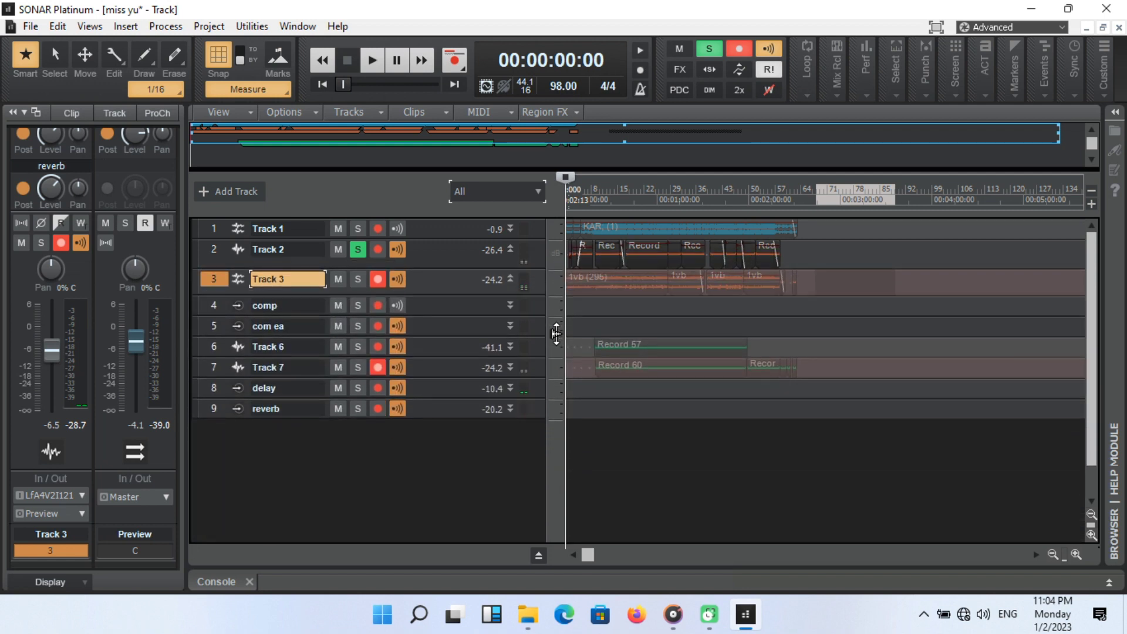
pyautogui.click(212, 229)
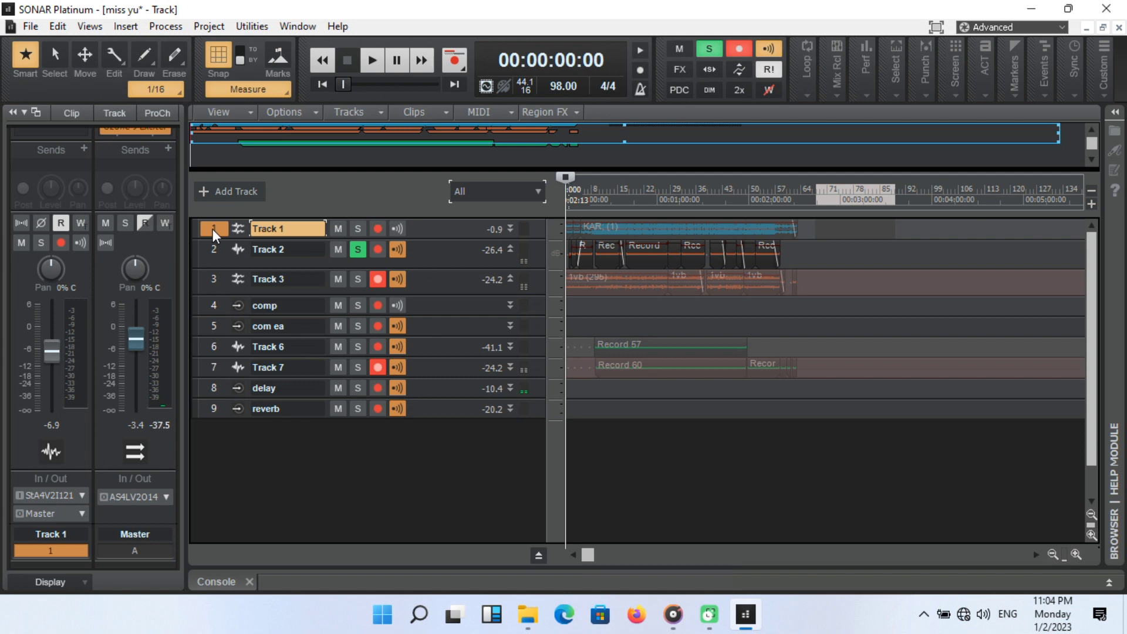
pyautogui.hotkey('ctrl', 'a')
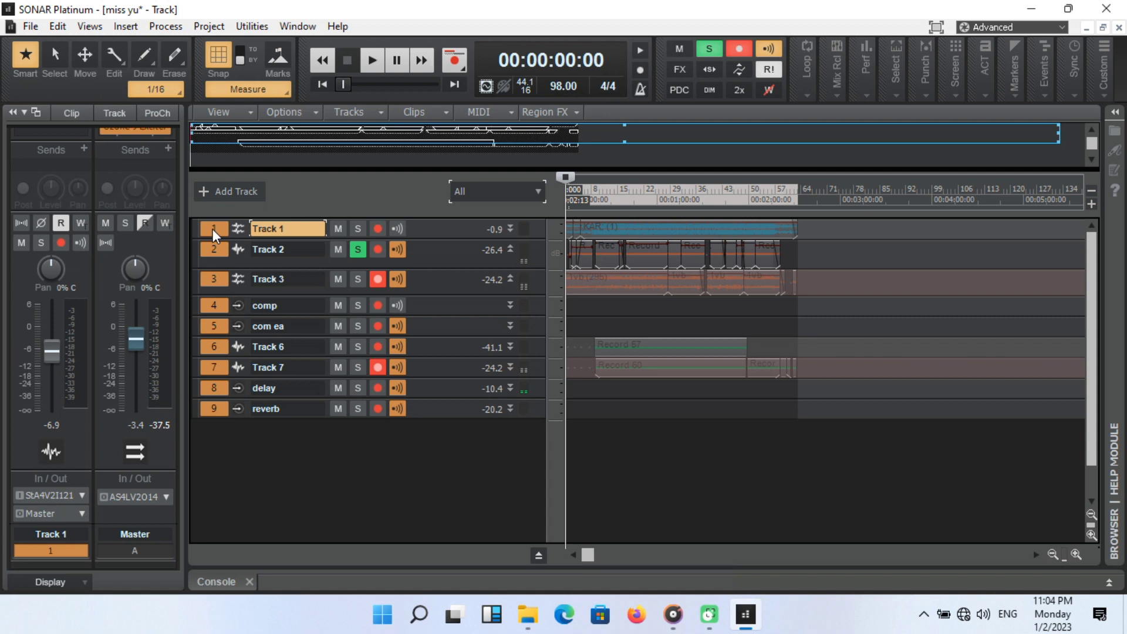
pyautogui.click(213, 228)
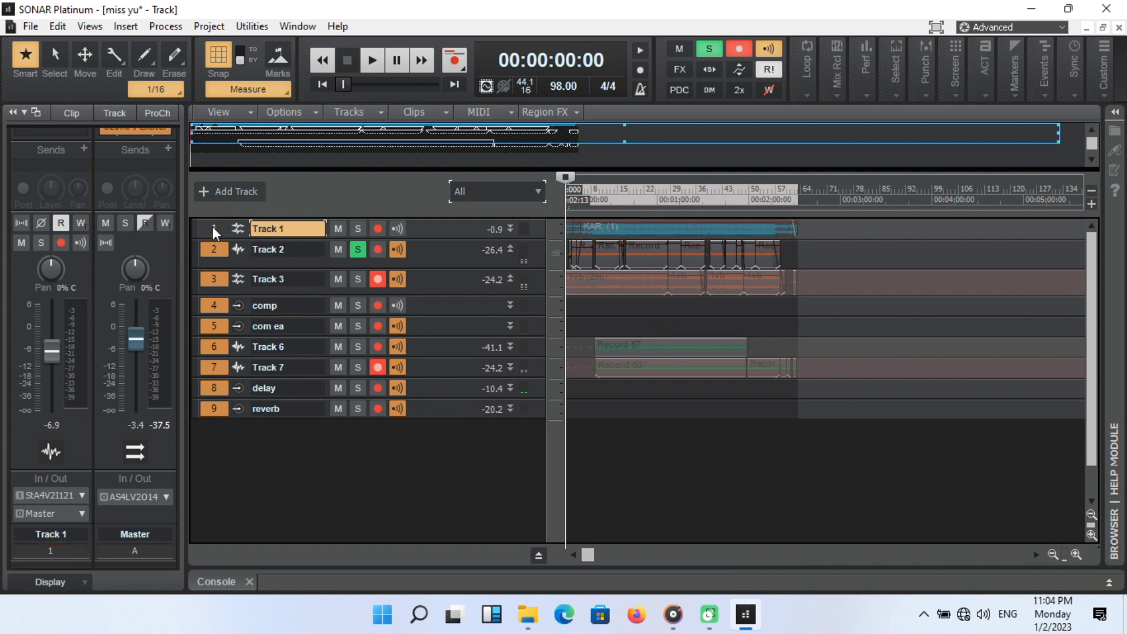
pyautogui.click(212, 228)
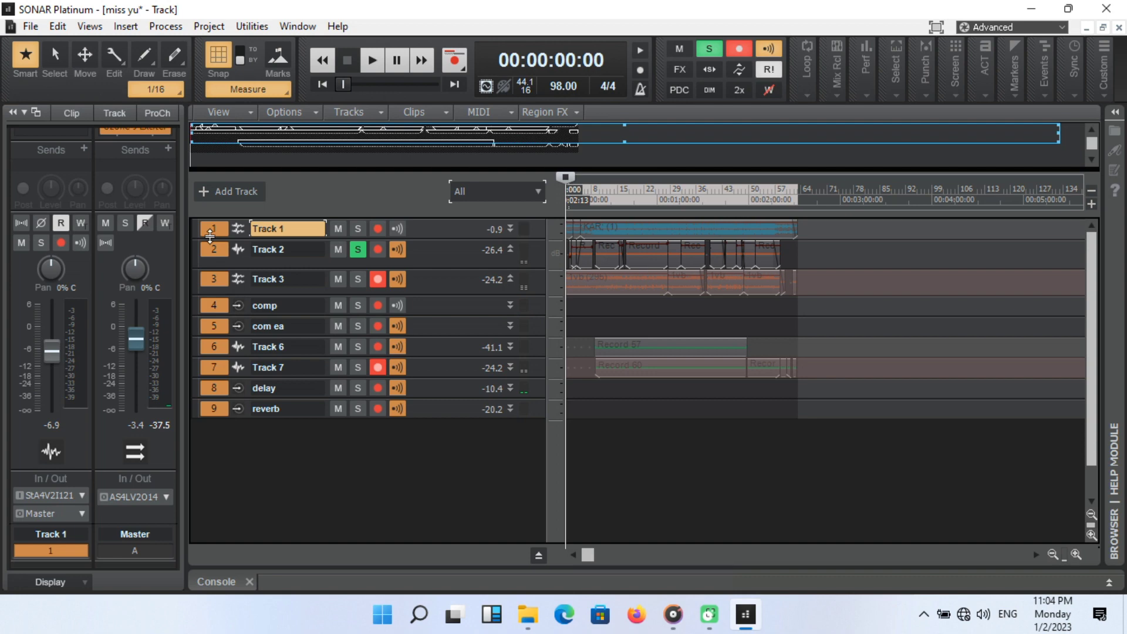
# Examine the audio export settings for the fully selected project, browse to the personal user folder under Desktop, and leave without exporting
pyautogui.click(39, 31)
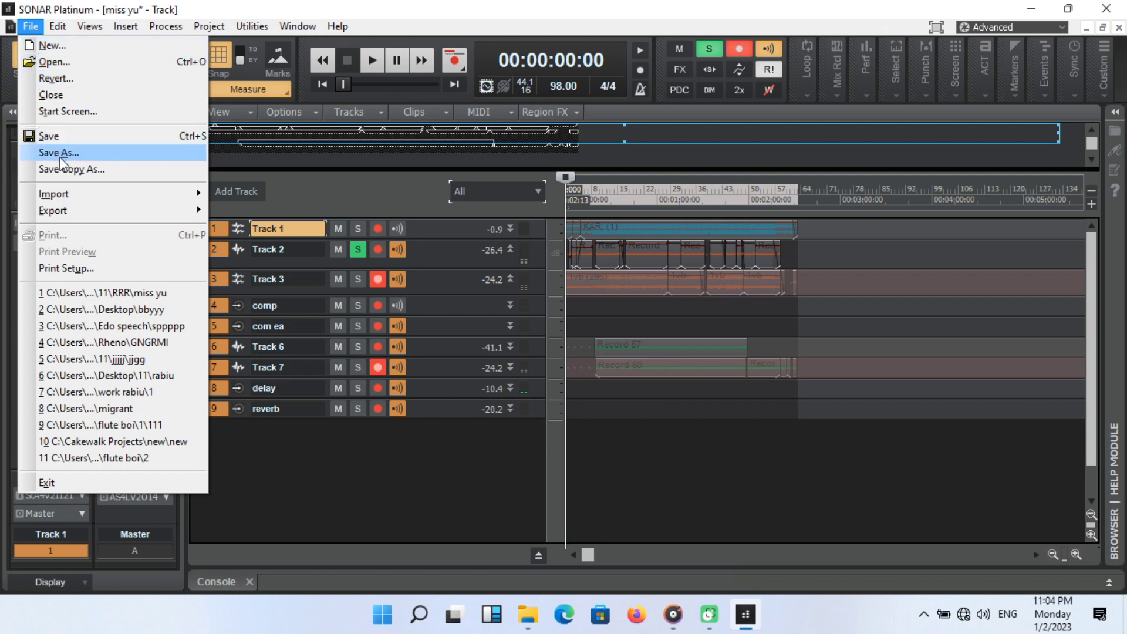
pyautogui.moveTo(59, 215)
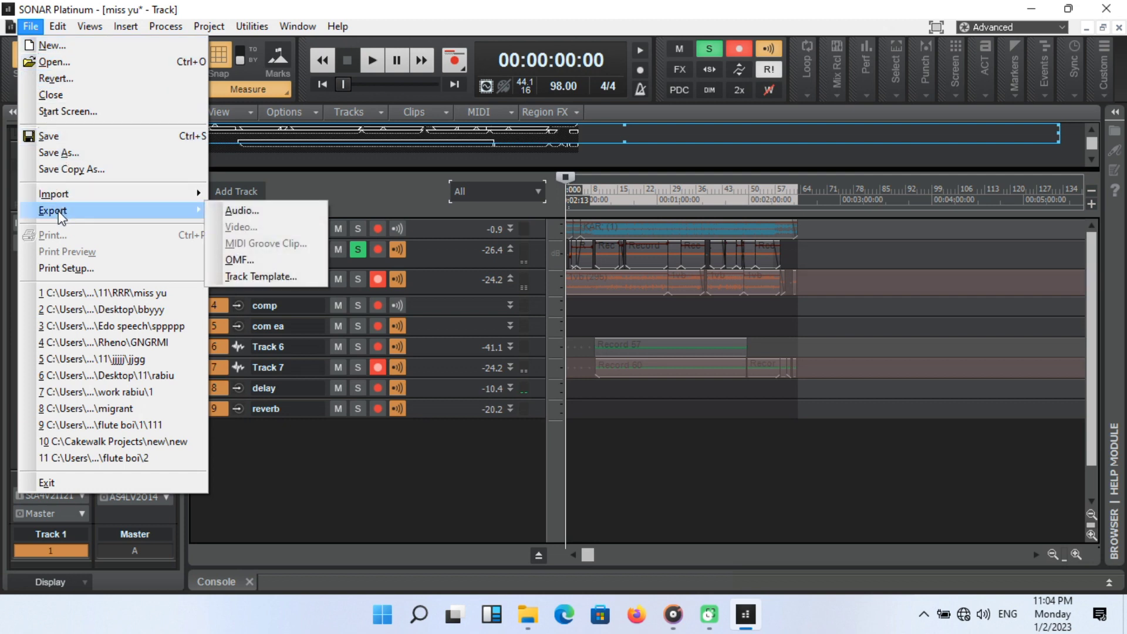
pyautogui.click(242, 210)
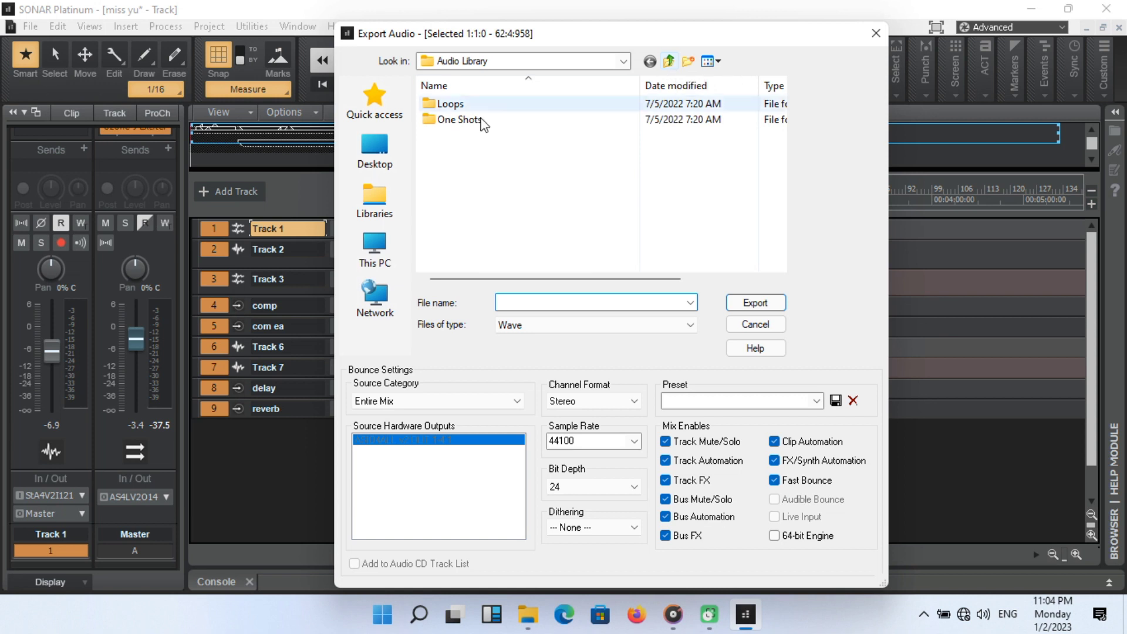
pyautogui.click(402, 143)
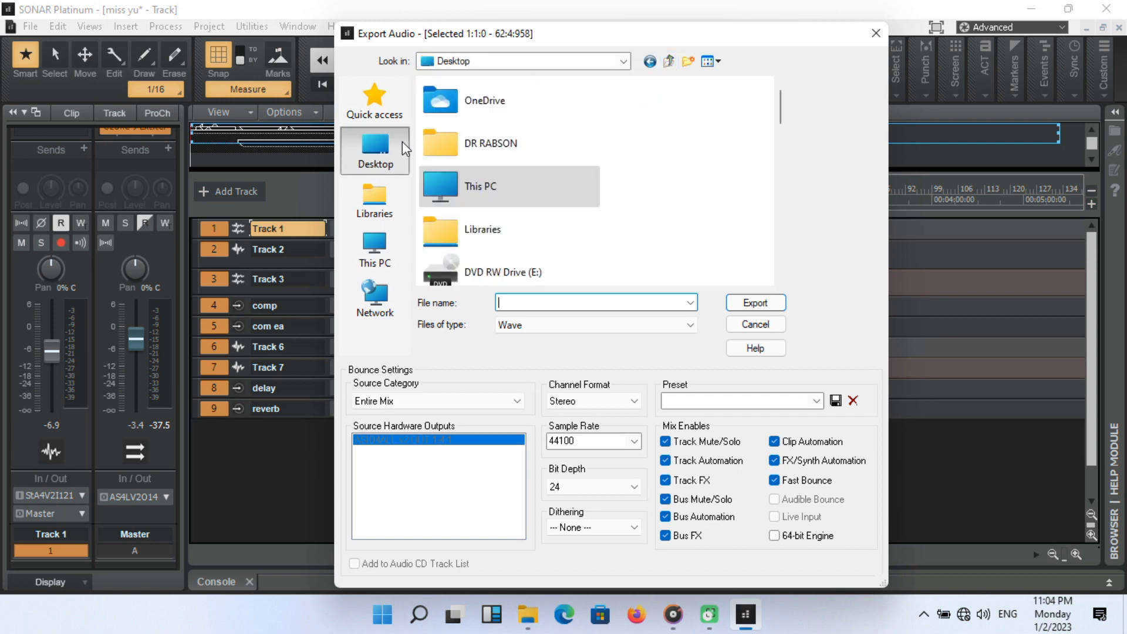
pyautogui.doubleClick(499, 149)
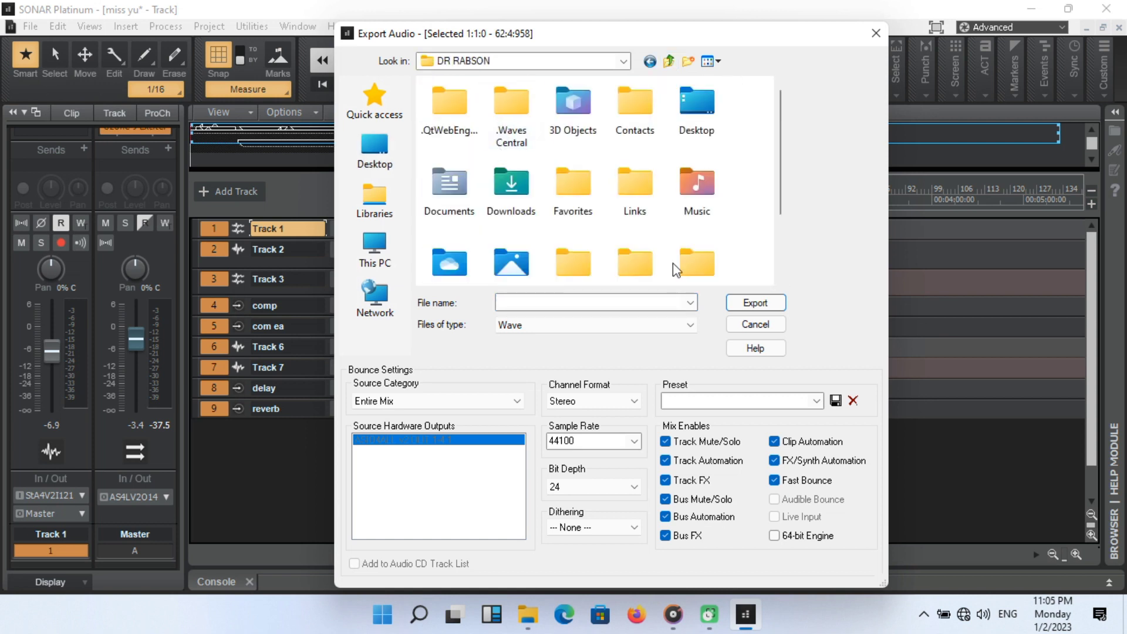
pyautogui.click(604, 304)
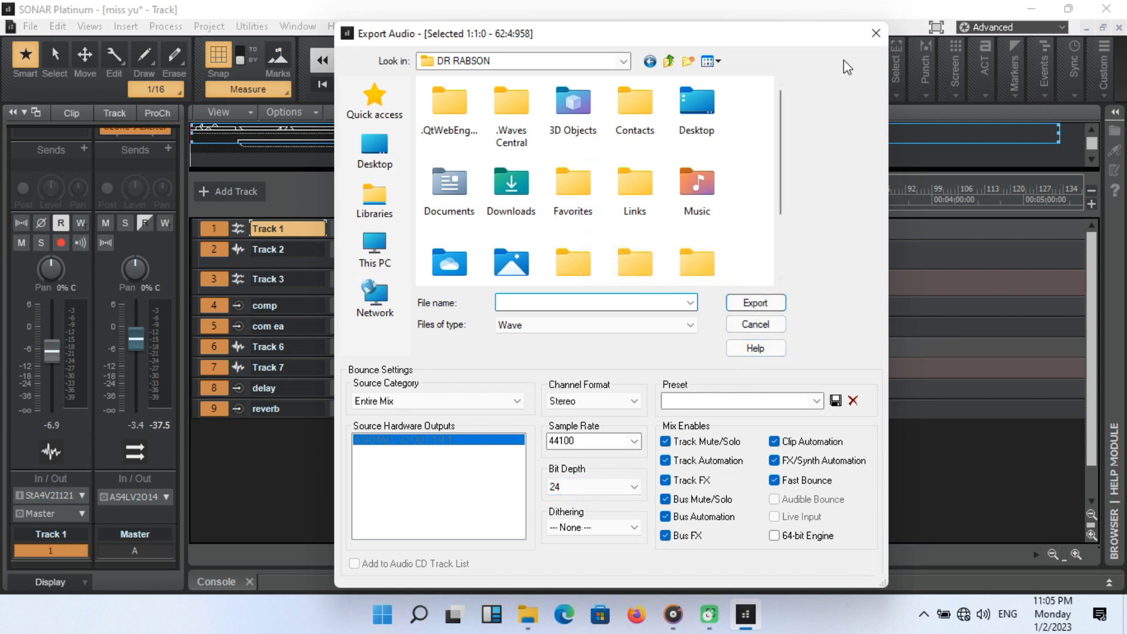
pyautogui.click(877, 34)
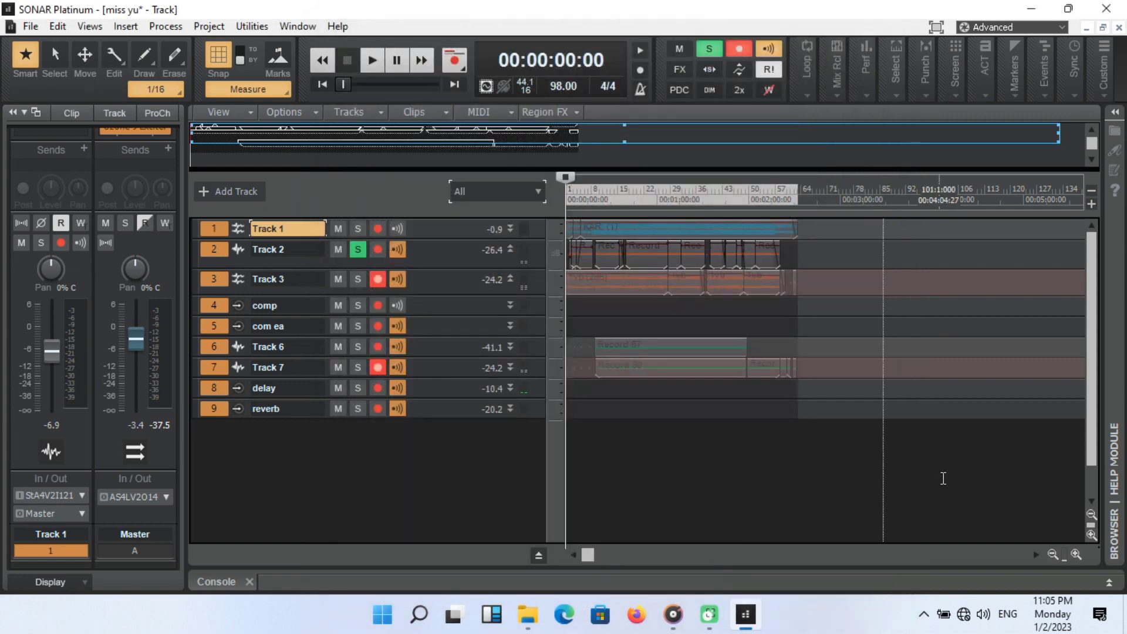